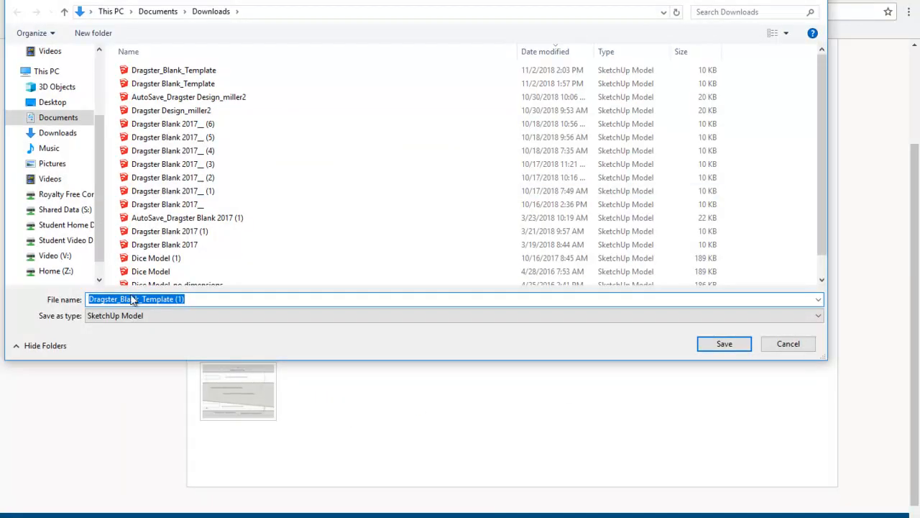
Save the template download as Dragster_Blank_Template in the Downloads folder, replacing the existing file.
{"action": "left_click_drag", "start_coordinate": [559, 1], "coordinate": [569, 28]}
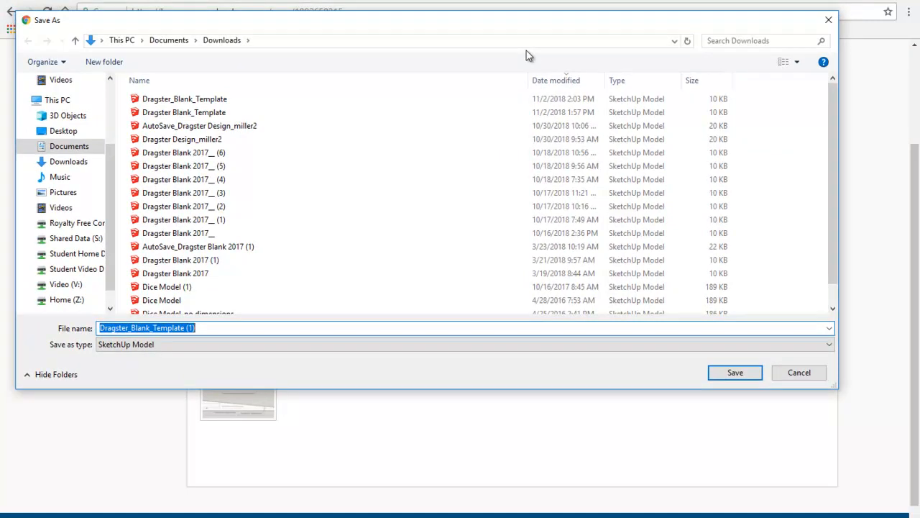
{"action": "left_click", "coordinate": [216, 100]}
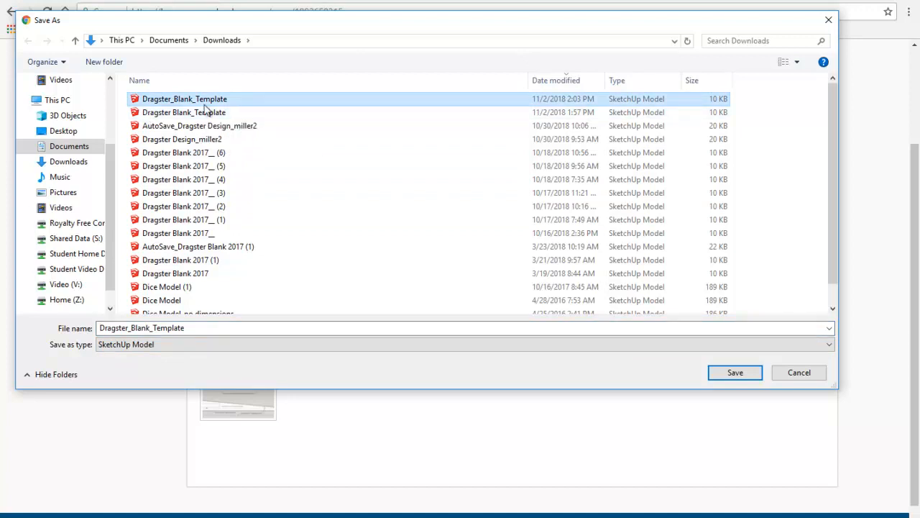
{"action": "left_click", "coordinate": [750, 381]}
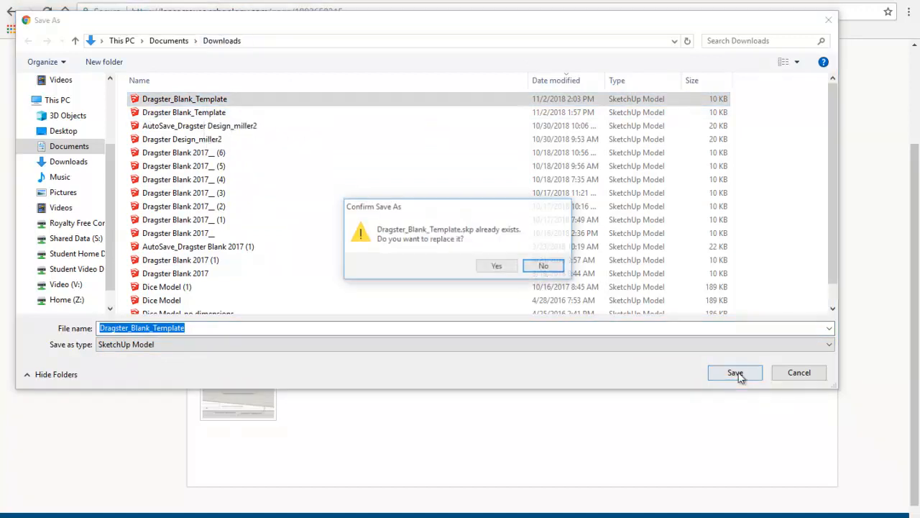
{"action": "left_click", "coordinate": [506, 267]}
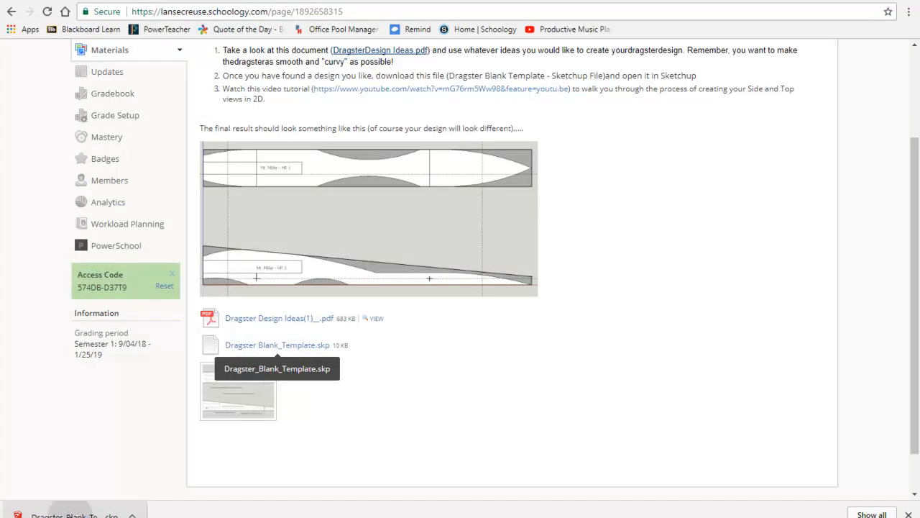
Open the downloaded dragster template in SketchUp, start using the program and ignore the extension updates.
{"action": "left_click", "coordinate": [69, 514]}
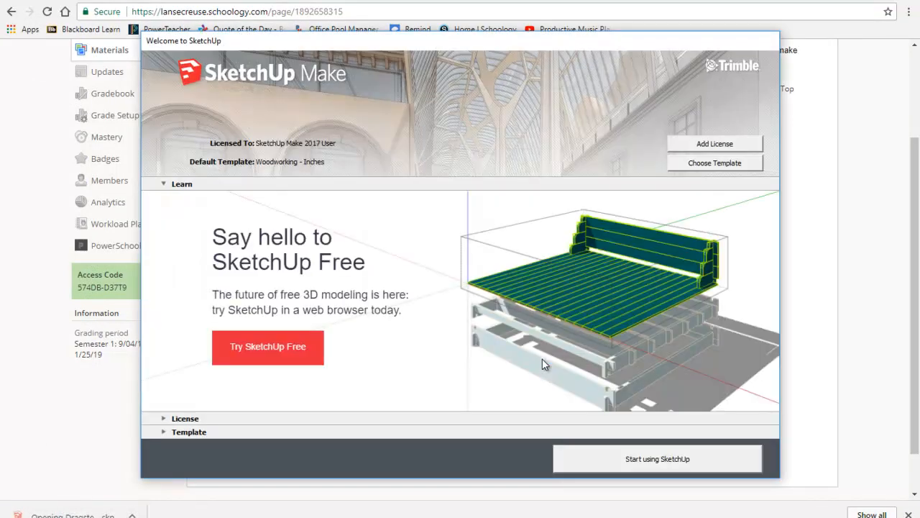
{"action": "left_click", "coordinate": [625, 466]}
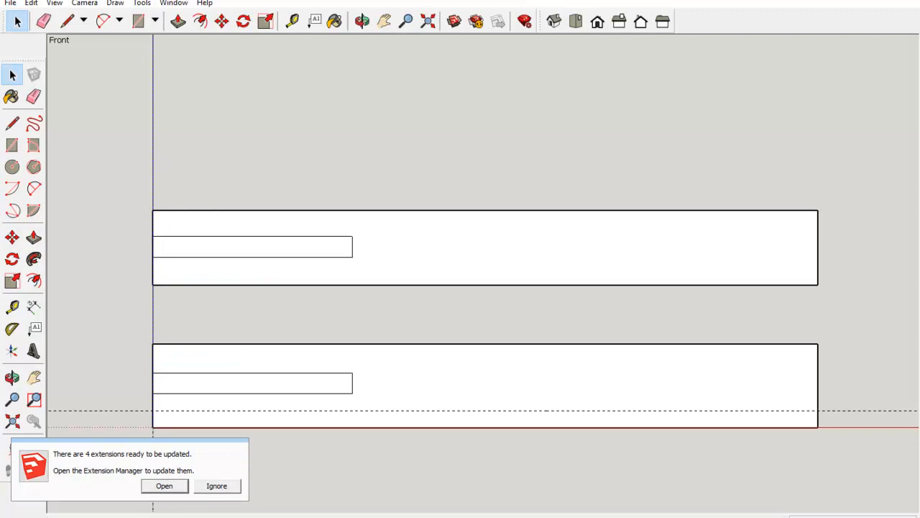
{"action": "left_click", "coordinate": [227, 489]}
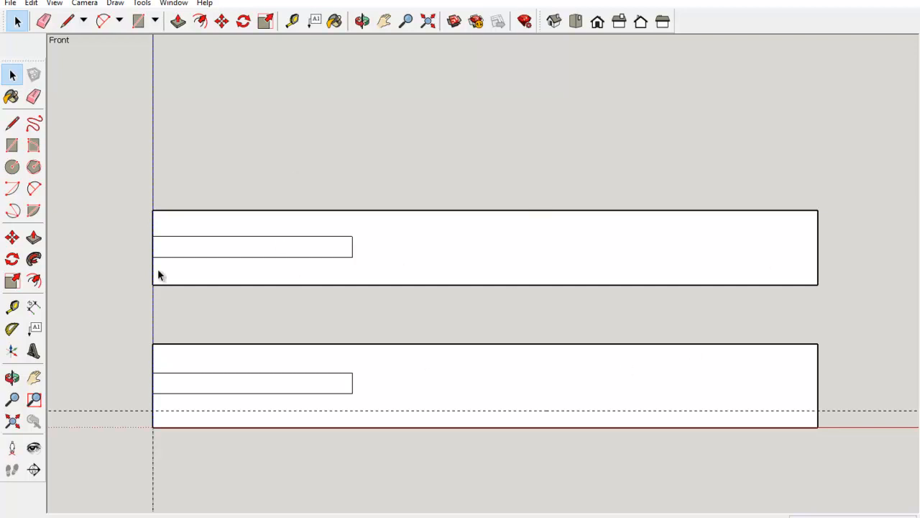
Hide the Large Tool Set and Views toolbars.
{"action": "right_click", "coordinate": [725, 29]}
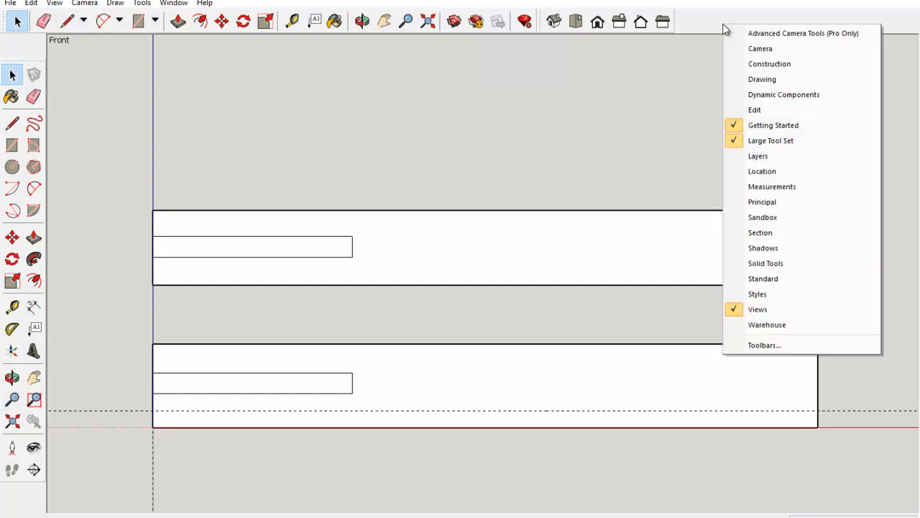
{"action": "left_click", "coordinate": [769, 144]}
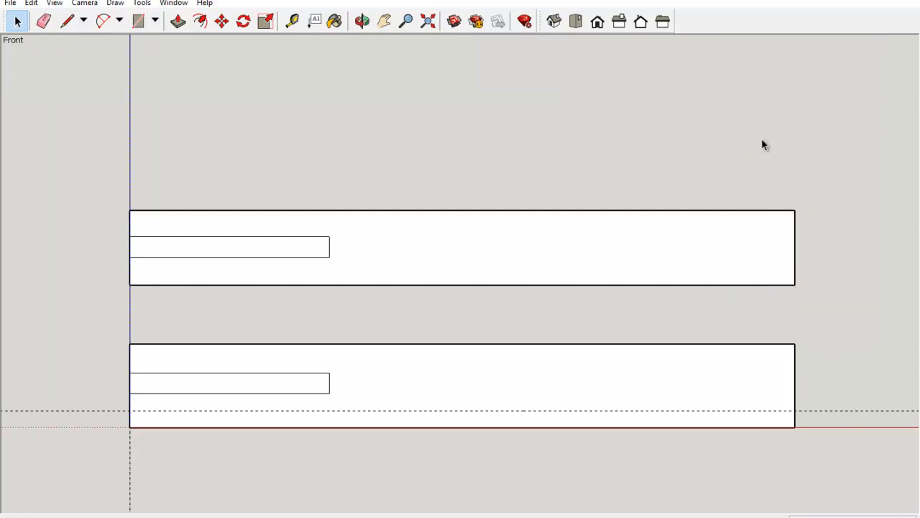
{"action": "right_click", "coordinate": [726, 31]}
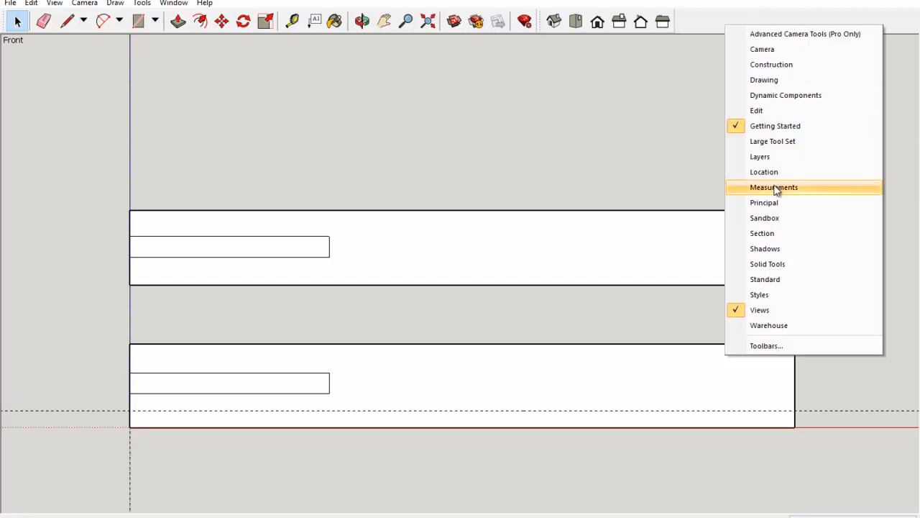
{"action": "left_click", "coordinate": [760, 310]}
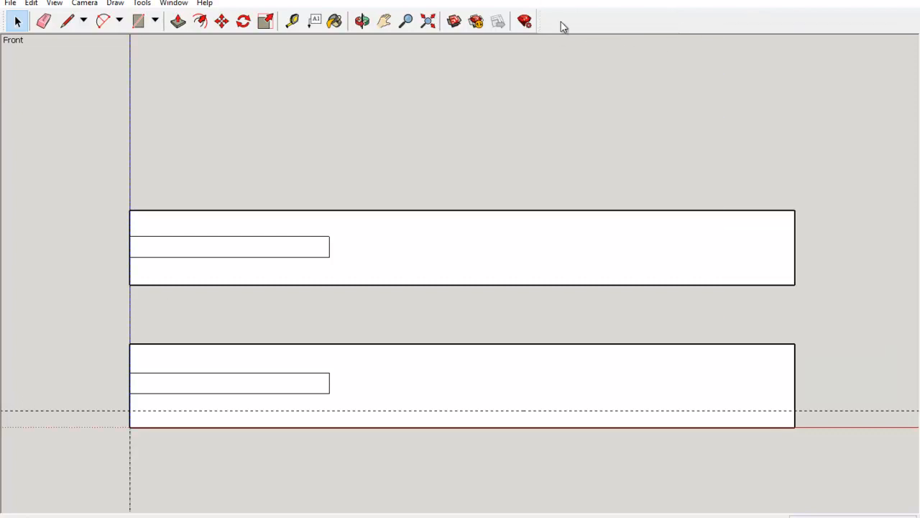
Display the Large Tool Set and Views toolbars.
{"action": "right_click", "coordinate": [608, 21]}
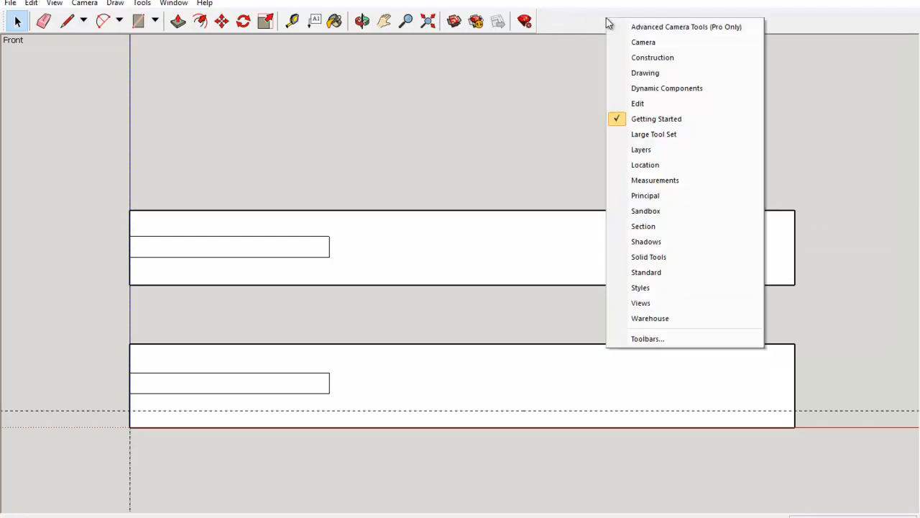
{"action": "left_click", "coordinate": [644, 135]}
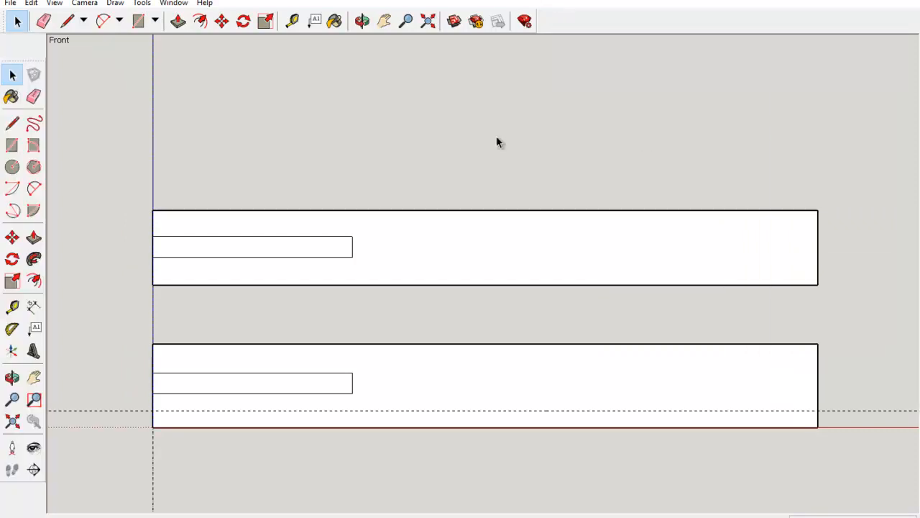
{"action": "right_click", "coordinate": [570, 20]}
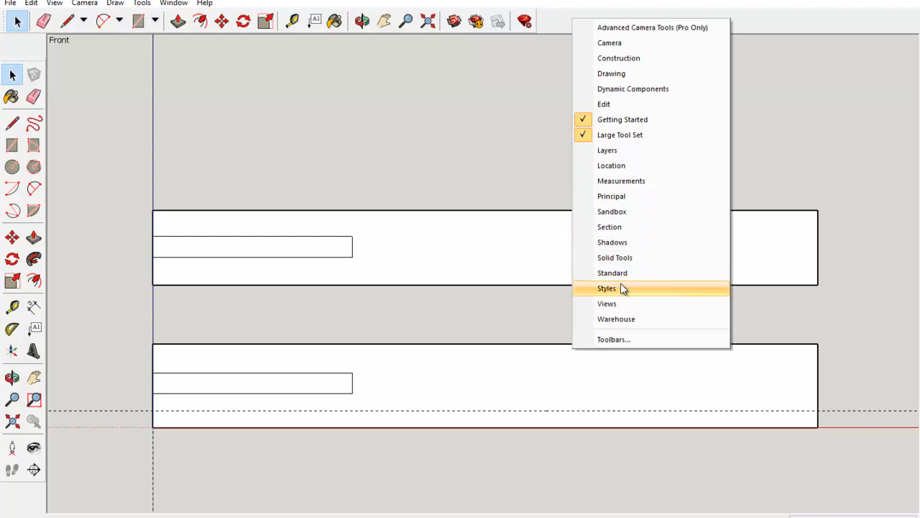
{"action": "left_click", "coordinate": [619, 304]}
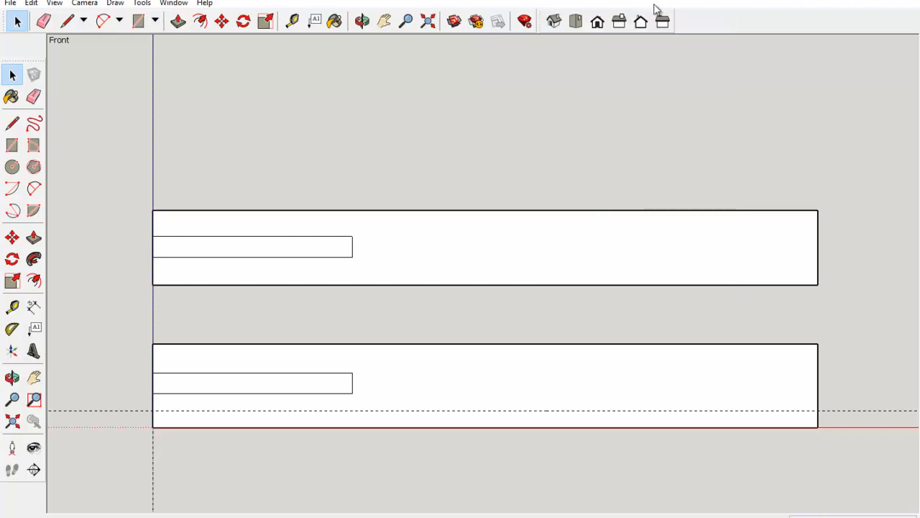
Orbit the template into a 3D view, return to the Front view and zoom to the model's extents.
{"action": "middle_click_drag", "start_coordinate": [678, 285], "coordinate": [586, 279]}
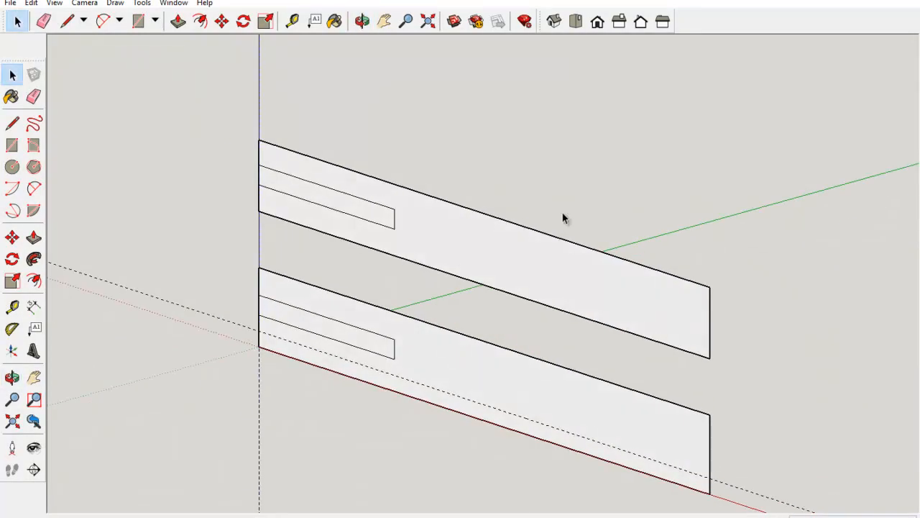
{"action": "scroll", "coordinate": [562, 213], "scroll_direction": "down", "scroll_amount": 3}
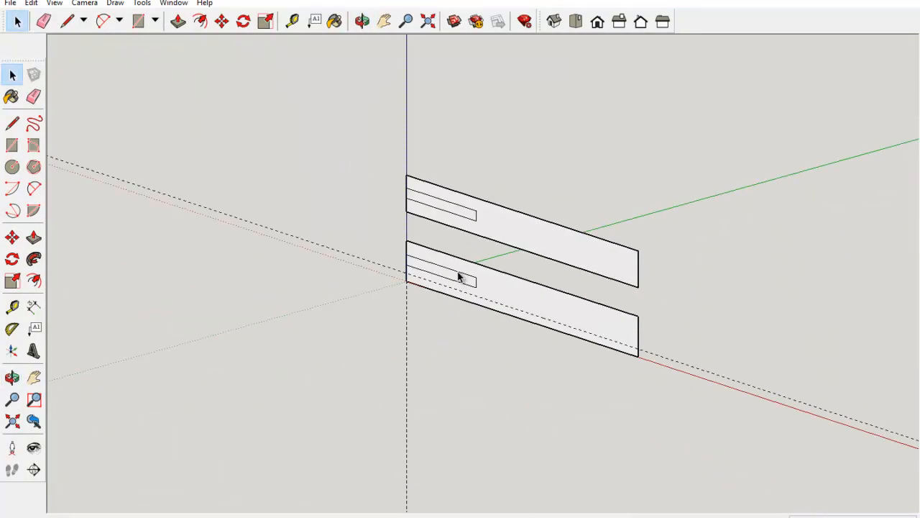
{"action": "left_click", "coordinate": [597, 22]}
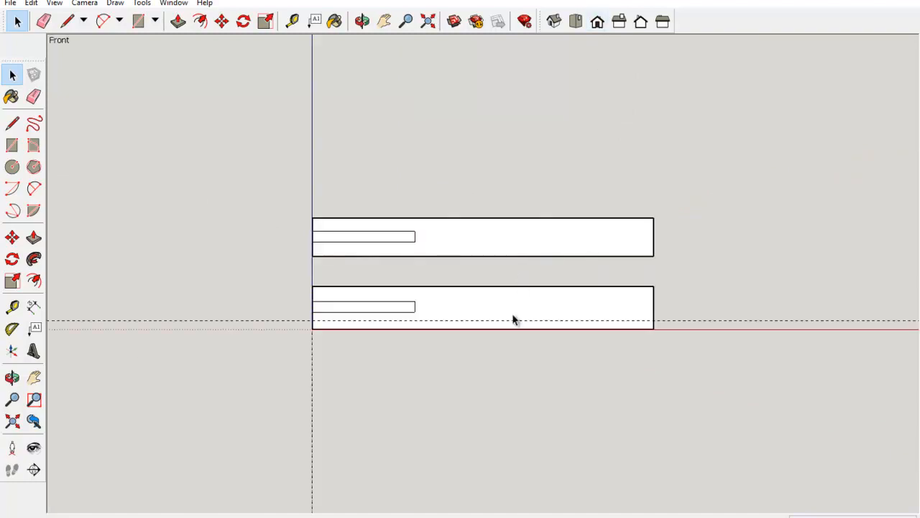
{"action": "left_click", "coordinate": [428, 22]}
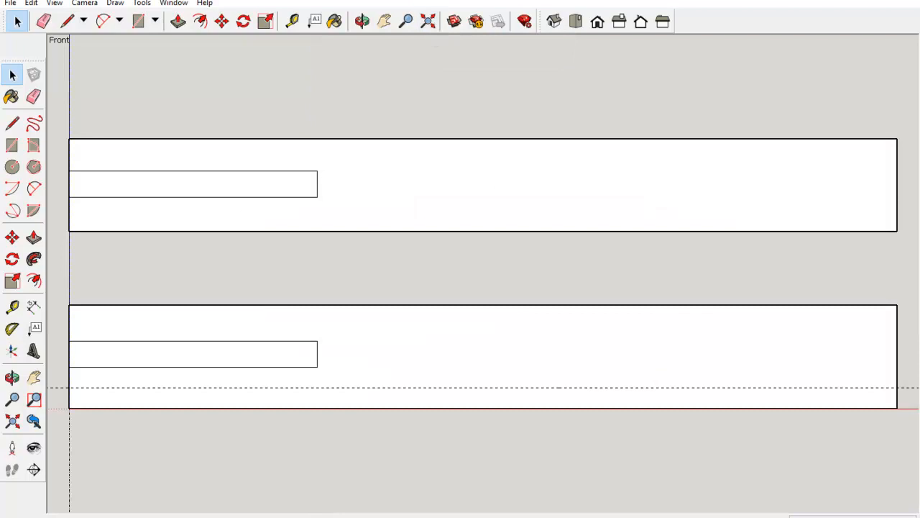
{"action": "scroll", "coordinate": [386, 389], "scroll_direction": "down", "scroll_amount": 2}
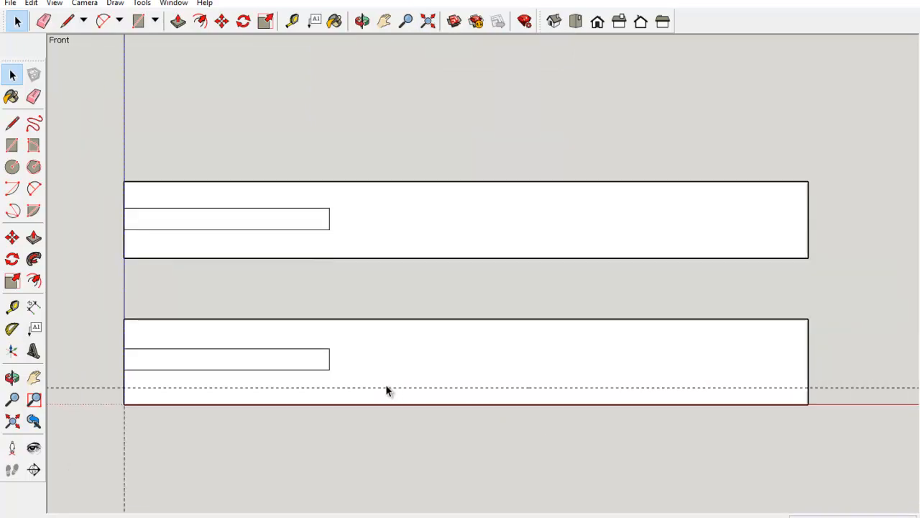
{"action": "left_click", "coordinate": [33, 308]}
{"action": "left_click", "coordinate": [147, 339]}
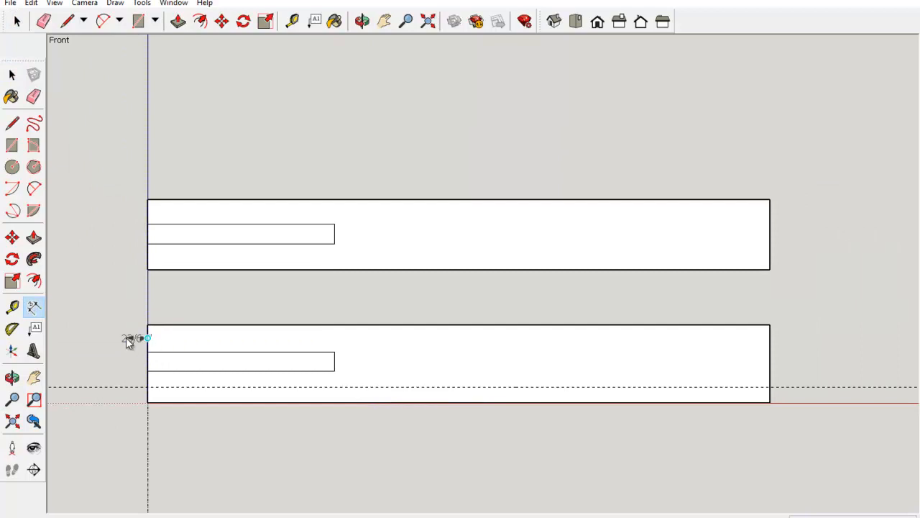
{"action": "key", "text": "space"}
Dimension the heights of the lower and upper blank rectangles along their left edges.
{"action": "left_click", "coordinate": [33, 308]}
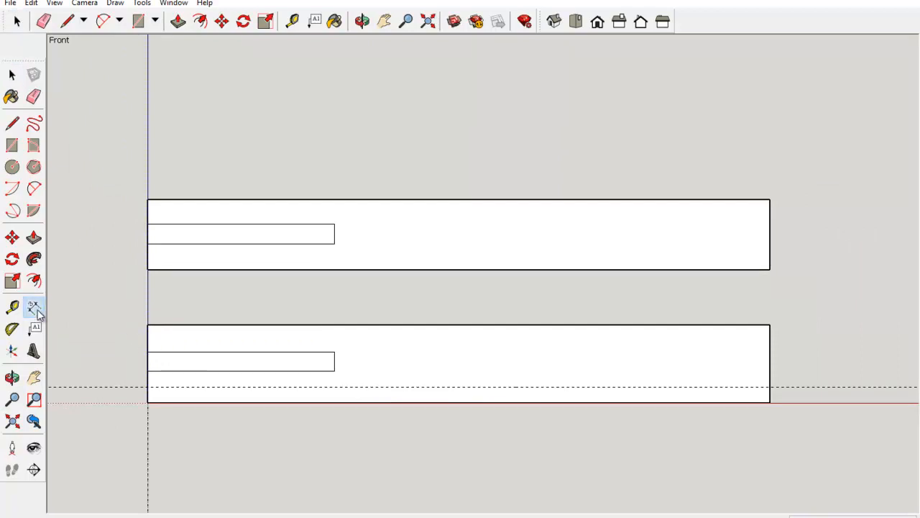
{"action": "left_click", "coordinate": [147, 325]}
{"action": "left_click", "coordinate": [147, 402]}
{"action": "left_click", "coordinate": [123, 402]}
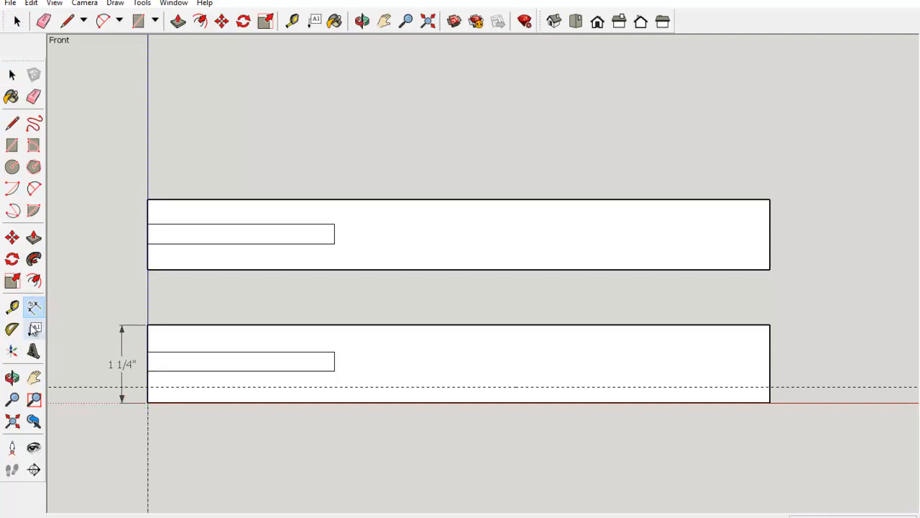
{"action": "left_click", "coordinate": [148, 200]}
{"action": "left_click", "coordinate": [147, 269]}
{"action": "left_click", "coordinate": [124, 272]}
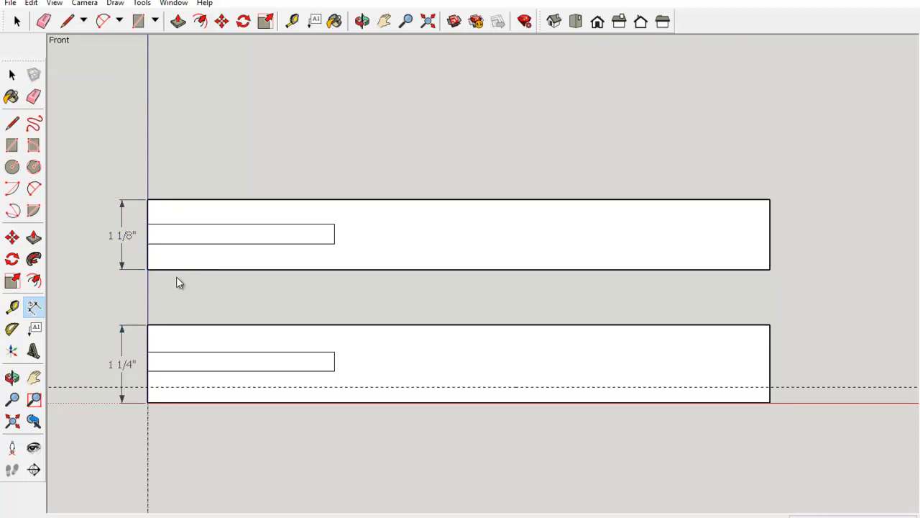
Delete the height dimensions of both blank rectangles.
{"action": "key", "text": "space"}
{"action": "left_click", "coordinate": [123, 240]}
{"action": "key", "text": "Delete"}
{"action": "left_click", "coordinate": [125, 364]}
{"action": "key", "text": "Delete"}
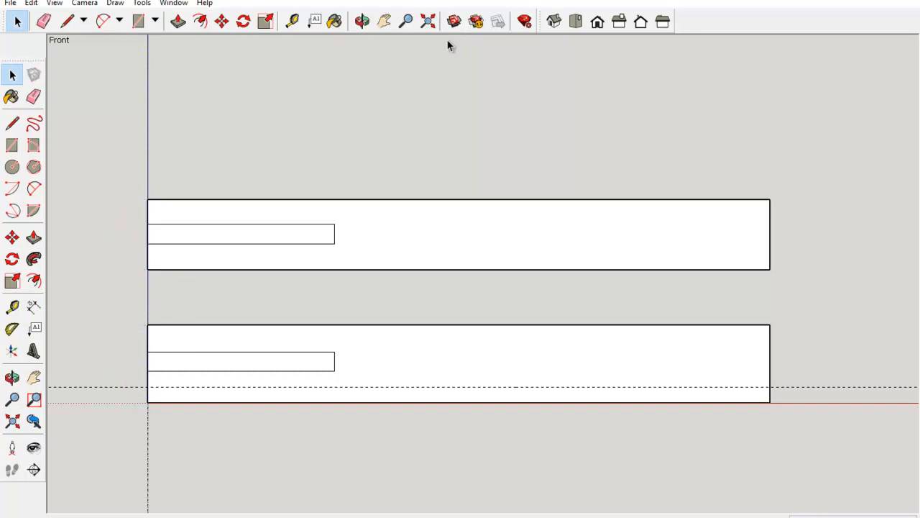
{"action": "left_click", "coordinate": [429, 22]}
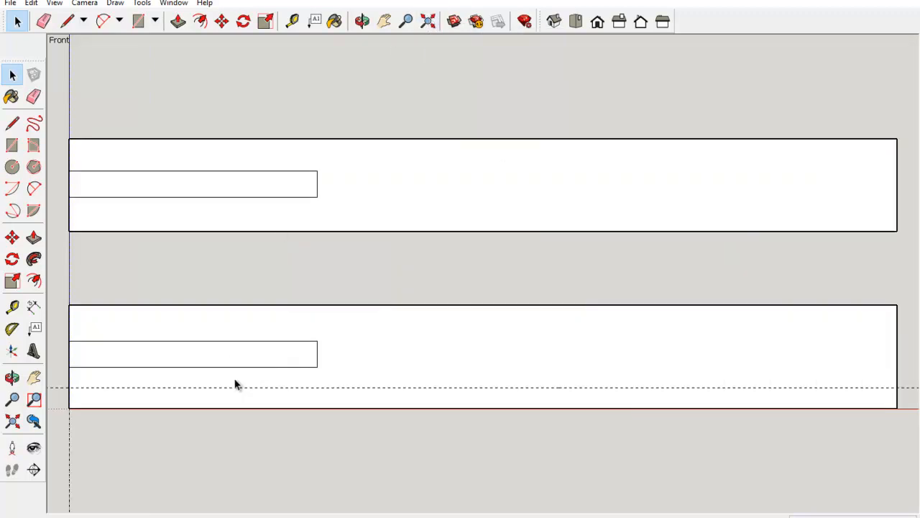
{"action": "key", "text": "l"}
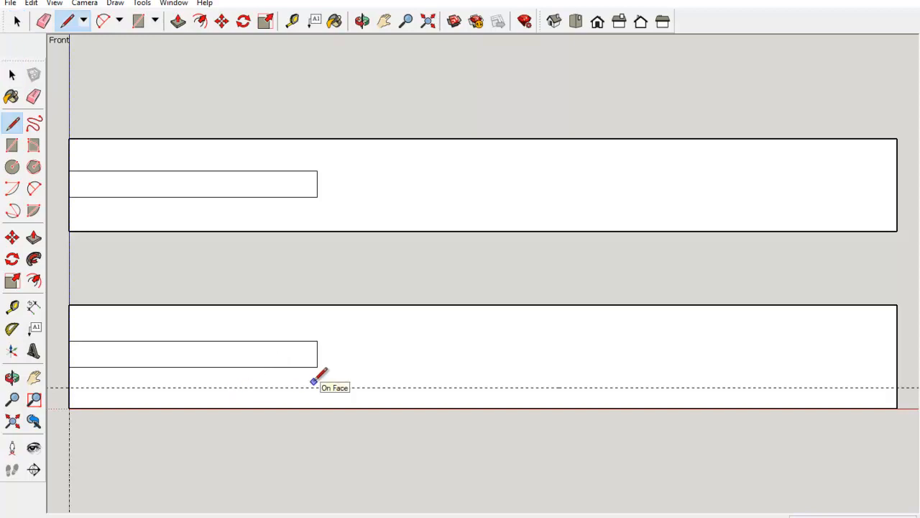
{"action": "key", "text": "space"}
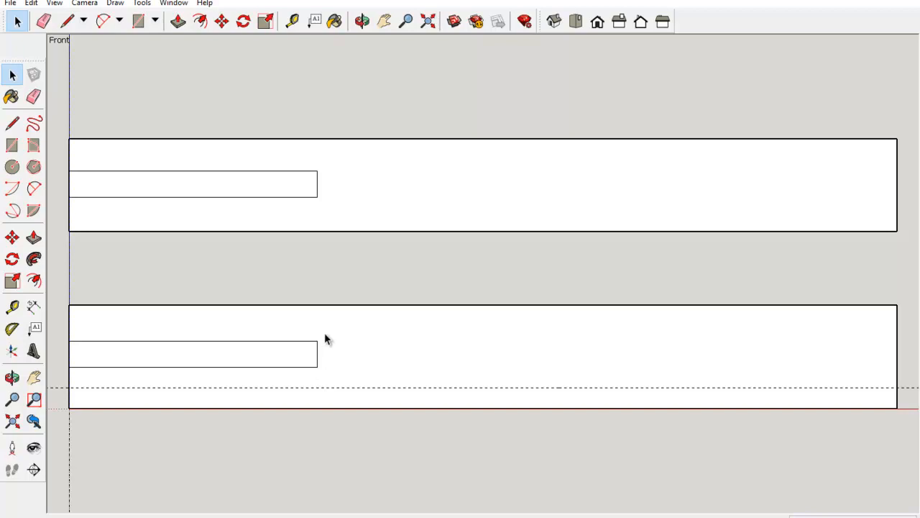
{"action": "key", "text": "l"}
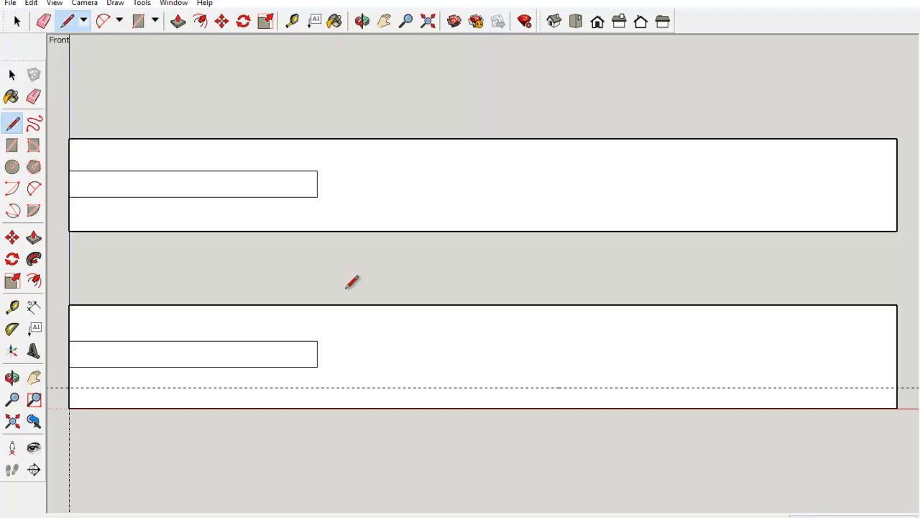
{"action": "key", "text": "space"}
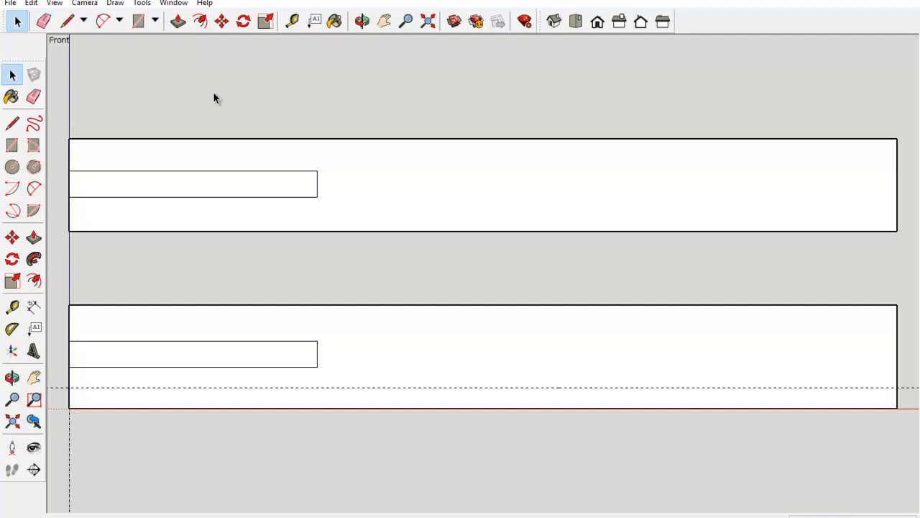
Reset all keyboard shortcuts in the SketchUp preferences and try out the ones for the Line and Arc tools.
{"action": "left_click", "coordinate": [170, 4]}
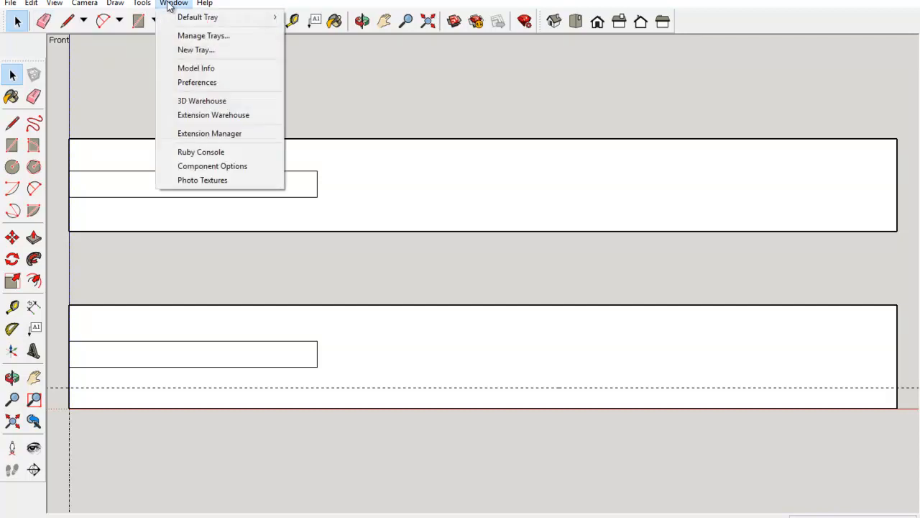
{"action": "left_click", "coordinate": [184, 82]}
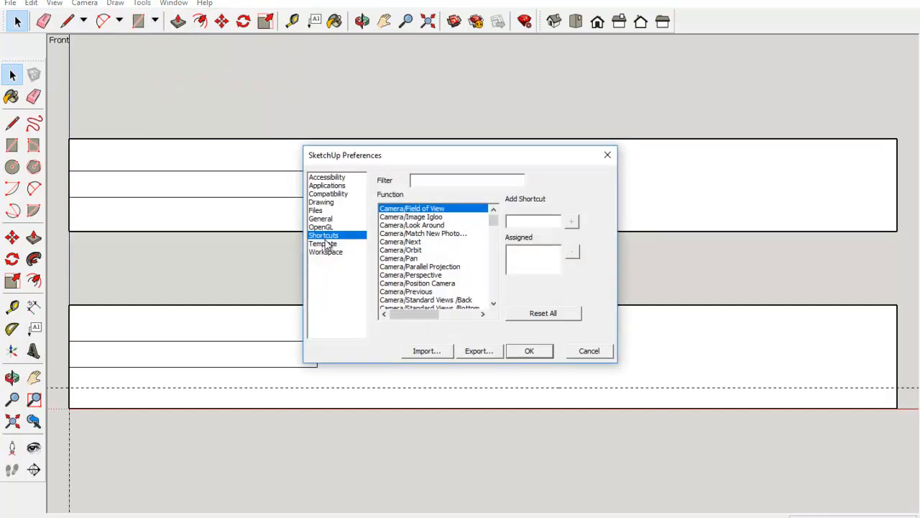
{"action": "left_click", "coordinate": [554, 319]}
{"action": "left_click", "coordinate": [545, 355]}
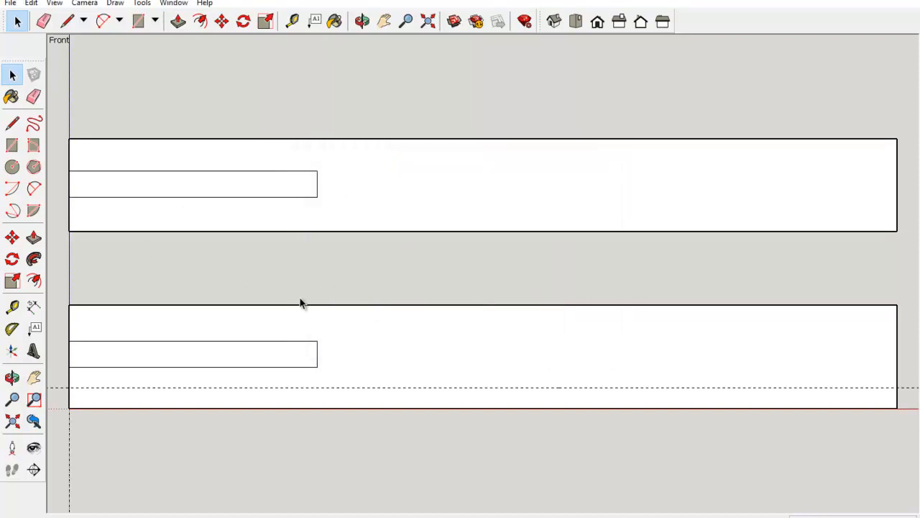
{"action": "key", "text": "l"}
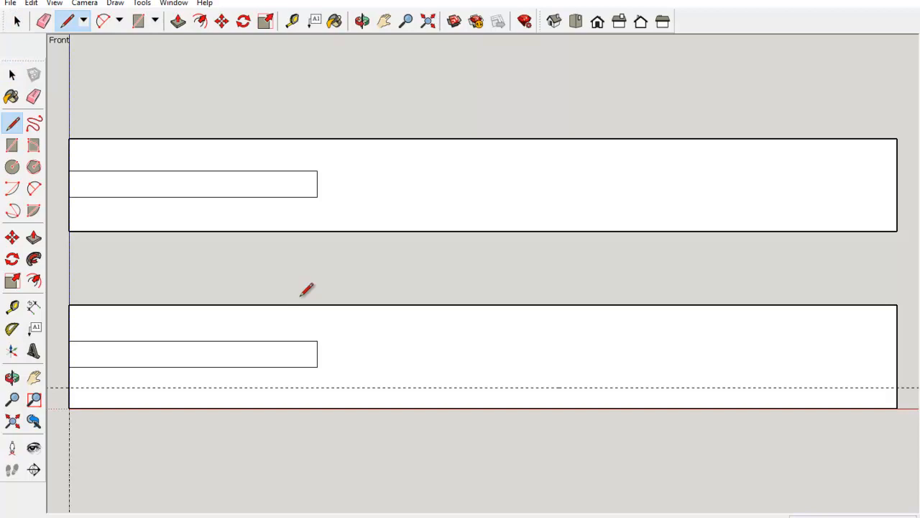
{"action": "key", "text": "a"}
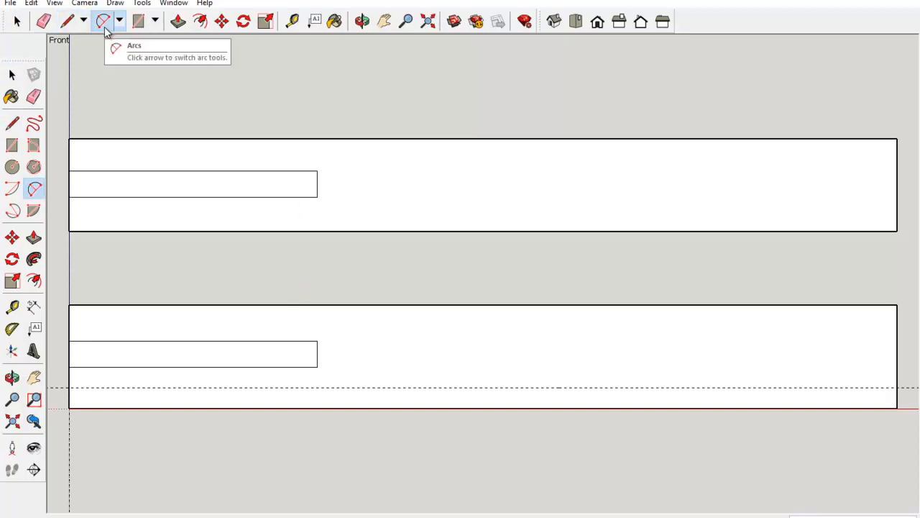
Draw a short horizontal line on the dashed guide in the lower blank, beneath the narrow inner rectangle.
{"action": "key", "text": "l"}
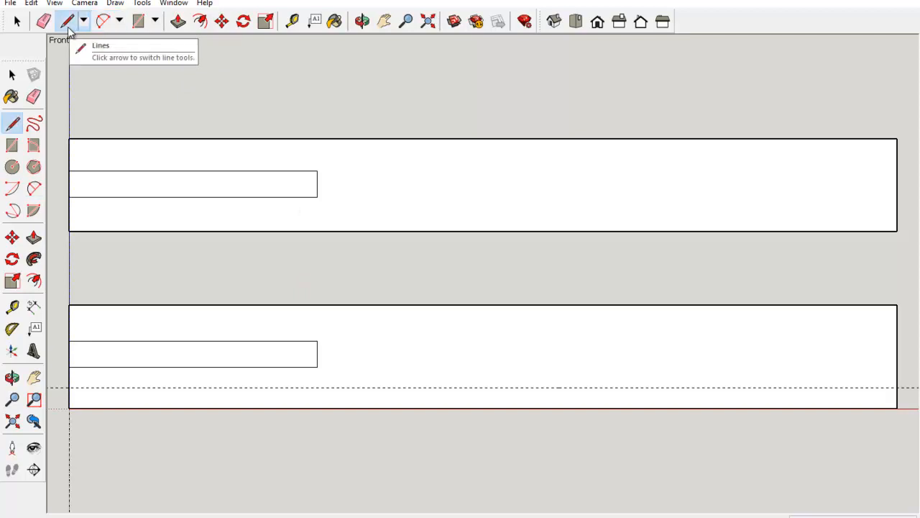
{"action": "key", "text": "space"}
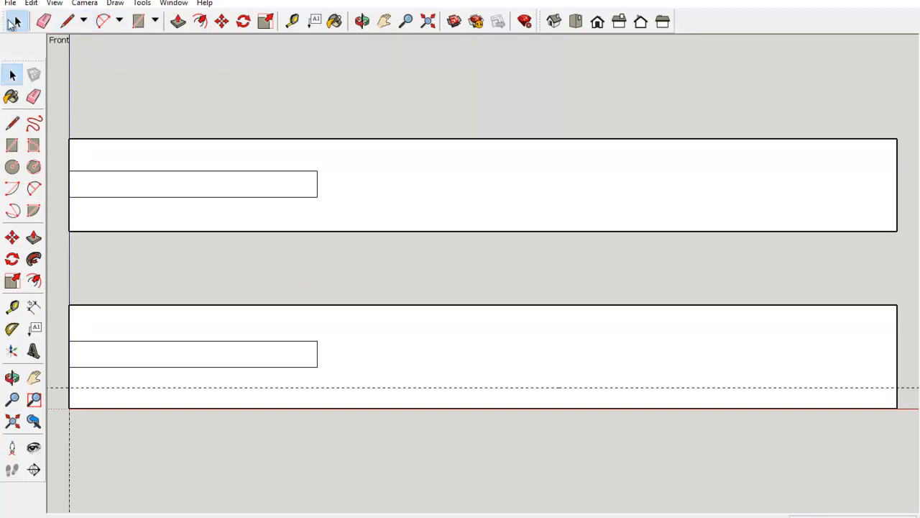
{"action": "key", "text": "l"}
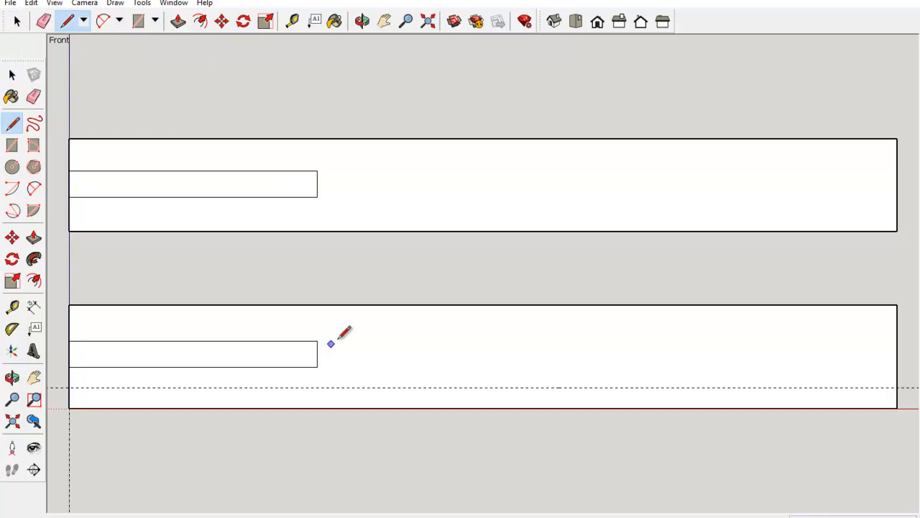
{"action": "left_click", "coordinate": [208, 387]}
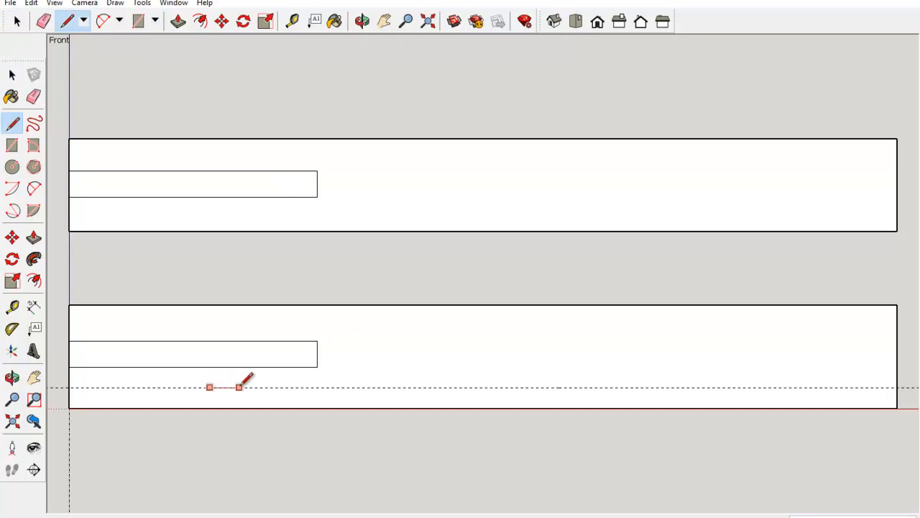
{"action": "left_click", "coordinate": [240, 387]}
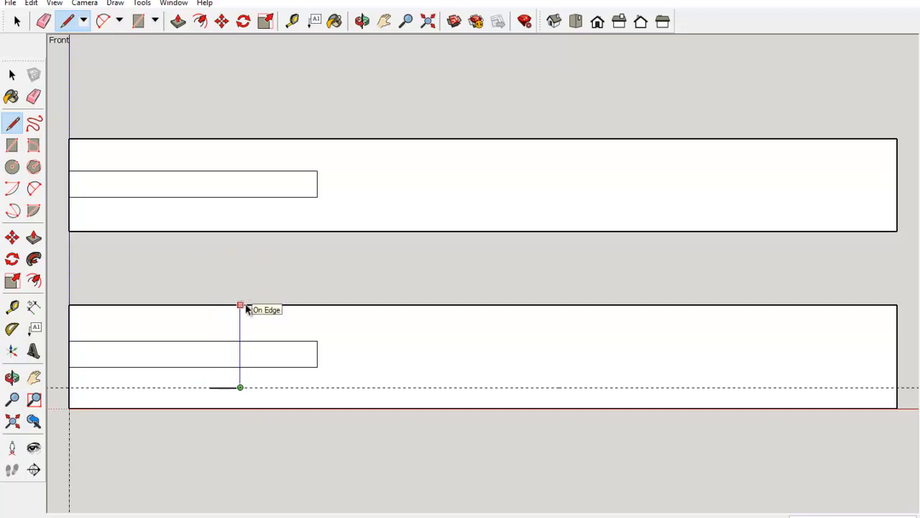
{"action": "key", "text": "space"}
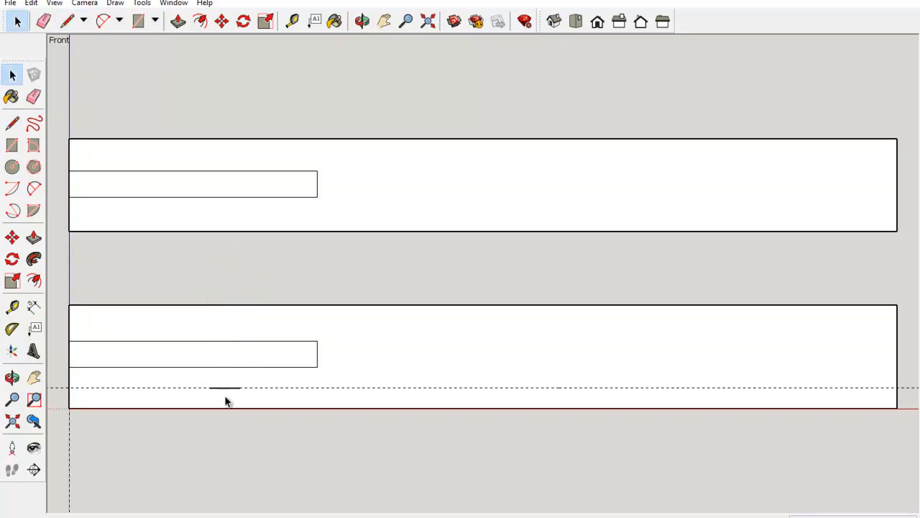
Examine the short line and the right end of the lower blank at different zoom levels and return to the model's extents.
{"action": "scroll", "coordinate": [226, 394], "scroll_direction": "up", "scroll_amount": 2}
{"action": "scroll", "coordinate": [226, 394], "scroll_direction": "down", "scroll_amount": 4}
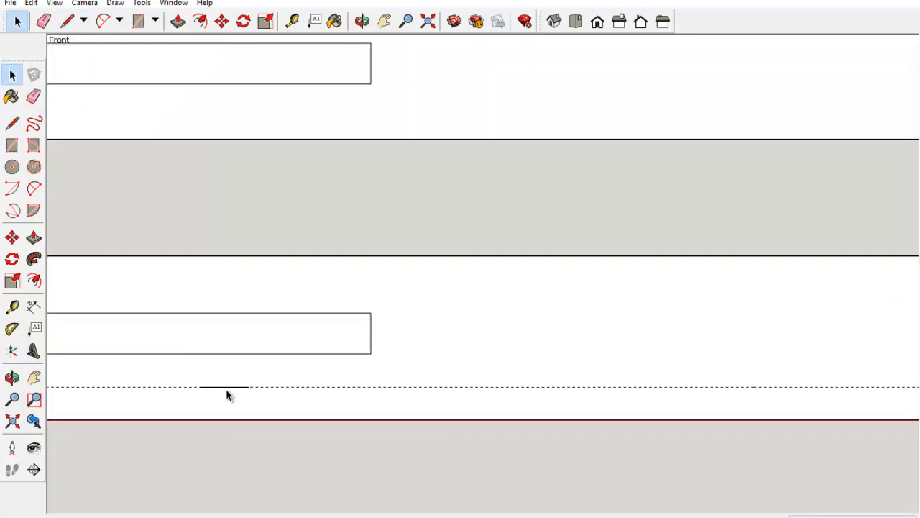
{"action": "scroll", "coordinate": [650, 235], "scroll_direction": "up", "scroll_amount": 3}
{"action": "scroll", "coordinate": [636, 247], "scroll_direction": "down", "scroll_amount": 3}
{"action": "scroll", "coordinate": [77, 239], "scroll_direction": "up", "scroll_amount": 3}
{"action": "scroll", "coordinate": [77, 240], "scroll_direction": "down", "scroll_amount": 4}
{"action": "scroll", "coordinate": [546, 350], "scroll_direction": "up", "scroll_amount": 4}
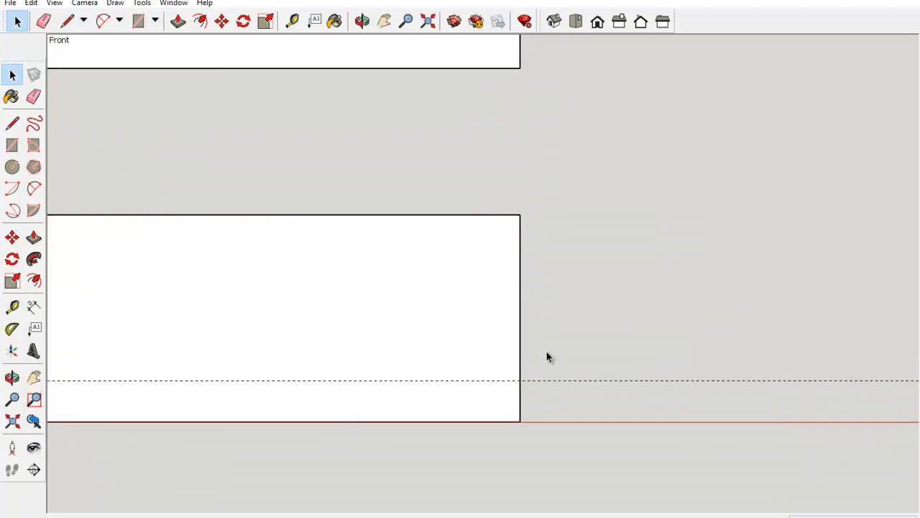
{"action": "scroll", "coordinate": [432, 334], "scroll_direction": "down", "scroll_amount": 3}
{"action": "scroll", "coordinate": [412, 328], "scroll_direction": "up", "scroll_amount": 4}
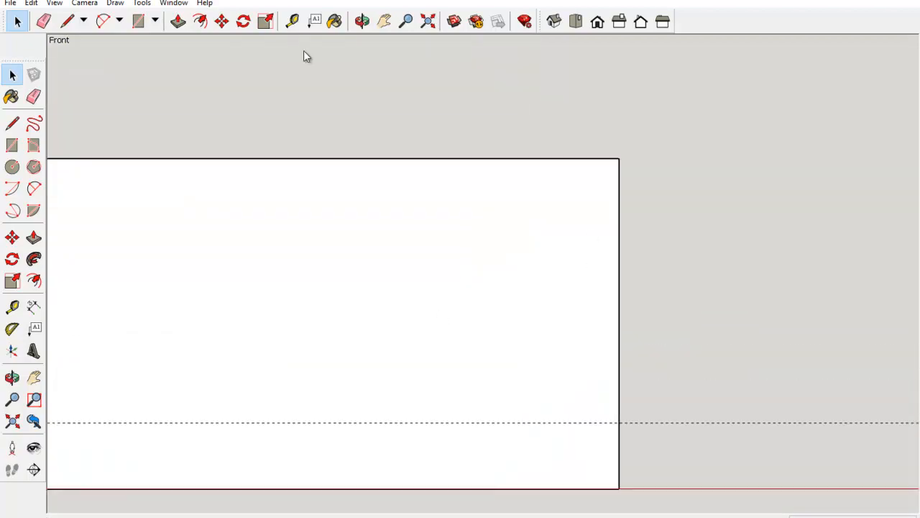
{"action": "left_click", "coordinate": [430, 22]}
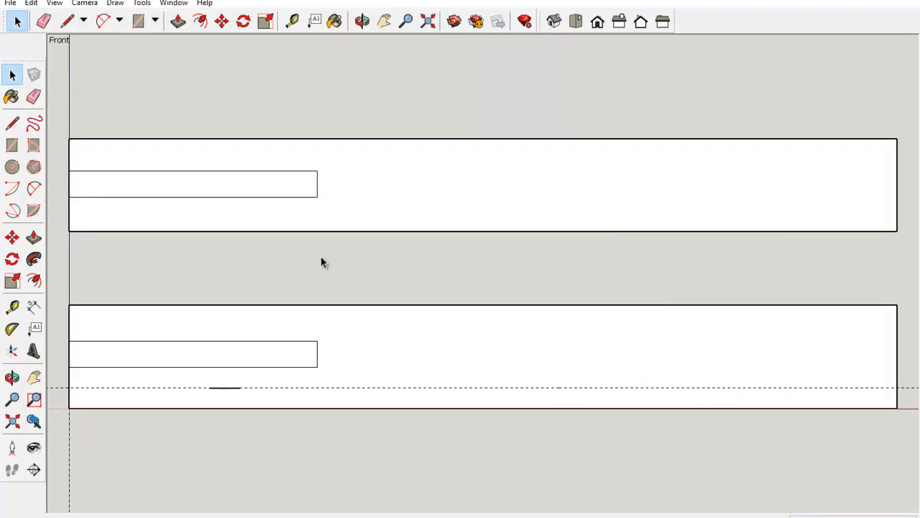
Draw a short vertical line through the middle of the horizontal mark to form a cross on the guide.
{"action": "key", "text": "l"}
{"action": "scroll", "coordinate": [226, 377], "scroll_direction": "up", "scroll_amount": 4}
{"action": "left_click", "coordinate": [224, 381]}
{"action": "left_click", "coordinate": [225, 424]}
{"action": "key", "text": "space"}
Draw a second cross of short horizontal and vertical lines on the dashed guide near the lower blank's right end.
{"action": "scroll", "coordinate": [344, 377], "scroll_direction": "down", "scroll_amount": 2}
{"action": "scroll", "coordinate": [344, 377], "scroll_direction": "down", "scroll_amount": 3}
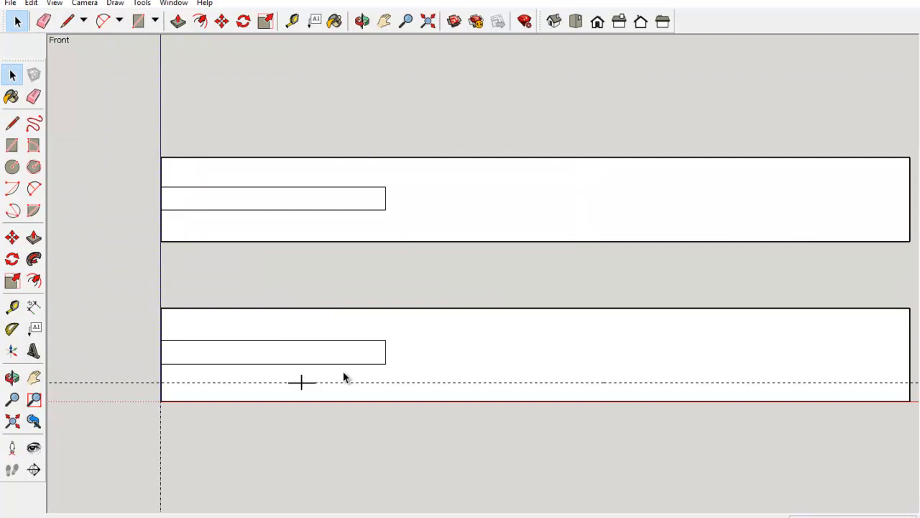
{"action": "key", "text": "l"}
{"action": "left_click", "coordinate": [745, 382]}
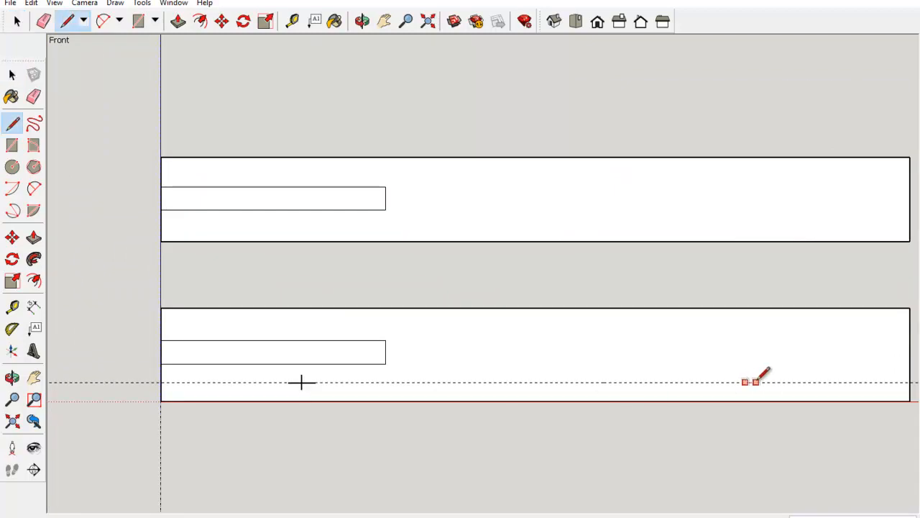
{"action": "left_click", "coordinate": [768, 382]}
{"action": "key", "text": "space"}
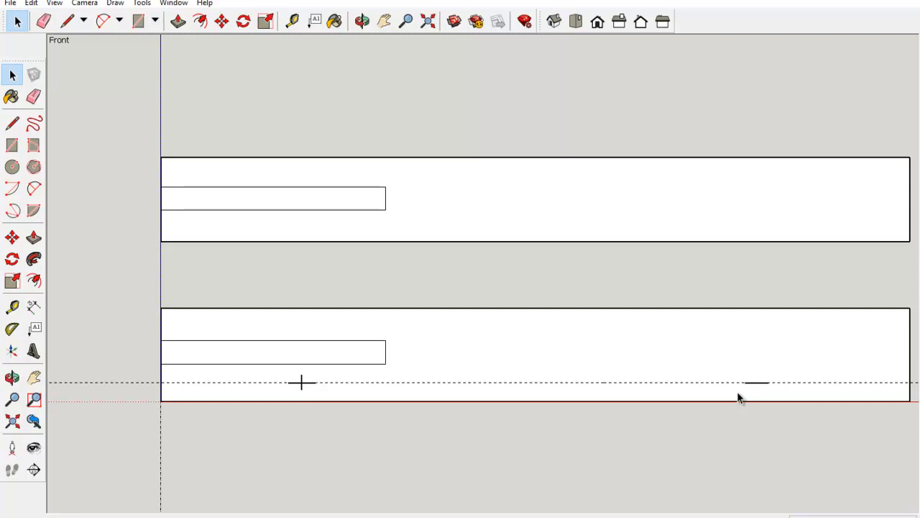
{"action": "key", "text": "l"}
{"action": "scroll", "coordinate": [744, 383], "scroll_direction": "up", "scroll_amount": 5}
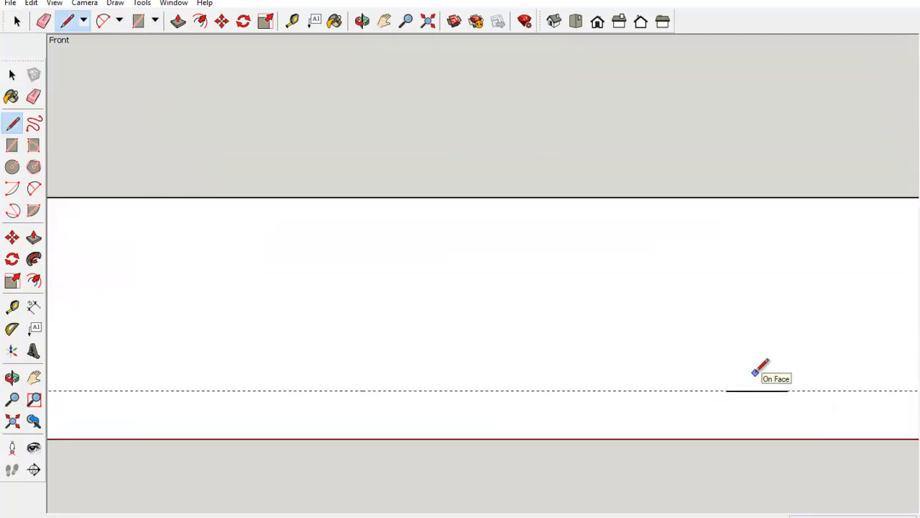
{"action": "left_click", "coordinate": [755, 373]}
{"action": "left_click", "coordinate": [755, 408]}
{"action": "key", "text": "space"}
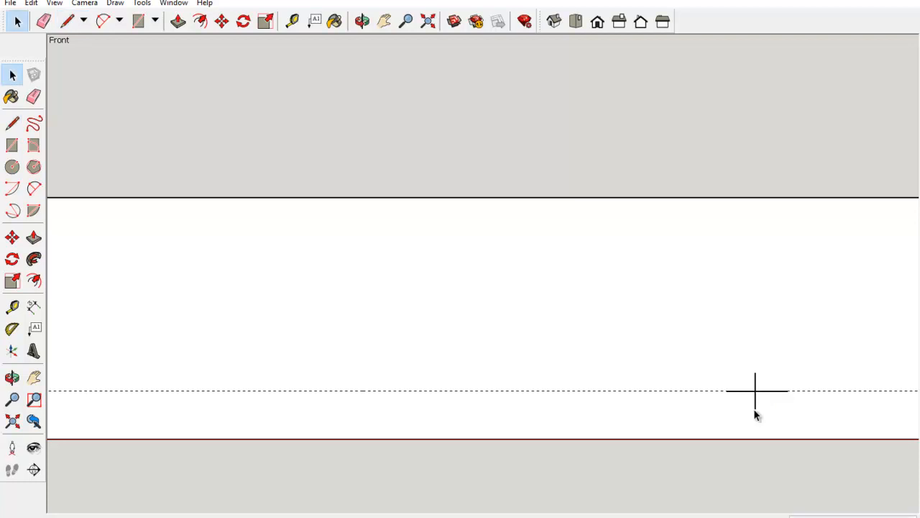
Draw a vertical line from the centre of each cross up to the upper blank's top edge.
{"action": "scroll", "coordinate": [606, 380], "scroll_direction": "down", "scroll_amount": 3}
{"action": "middle_click_drag", "start_coordinate": [499, 366], "coordinate": [524, 366], "text": "shift"}
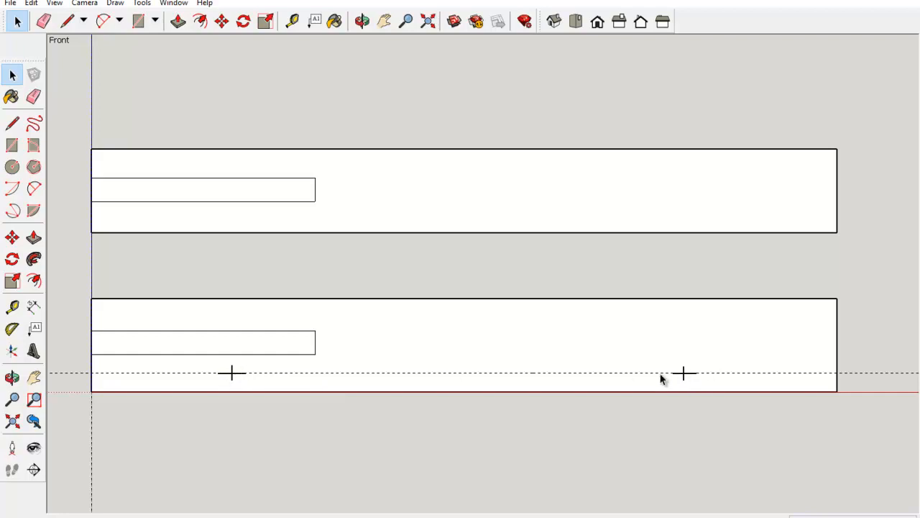
{"action": "key", "text": "l"}
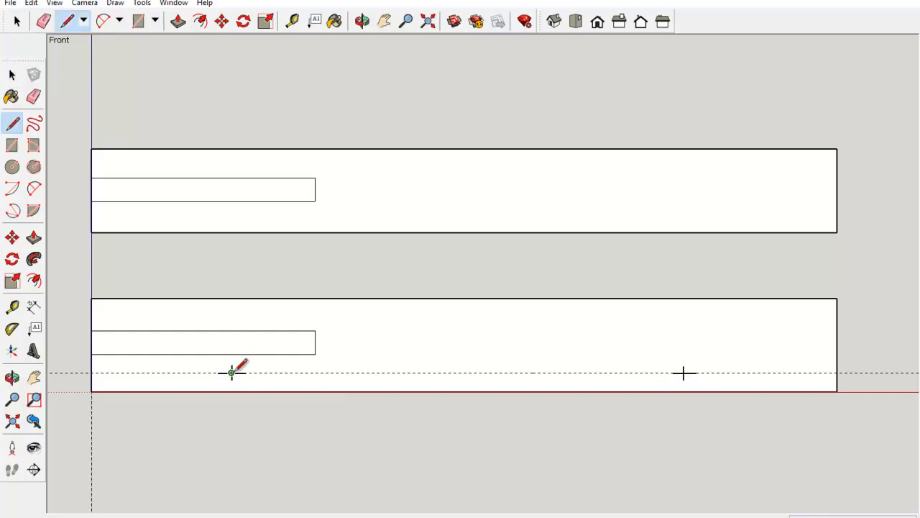
{"action": "left_click", "coordinate": [231, 372]}
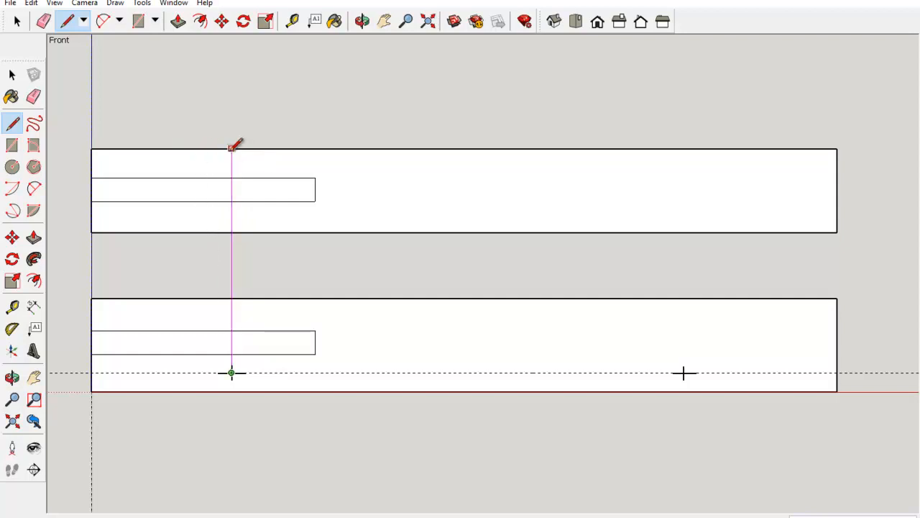
{"action": "left_click", "coordinate": [231, 148]}
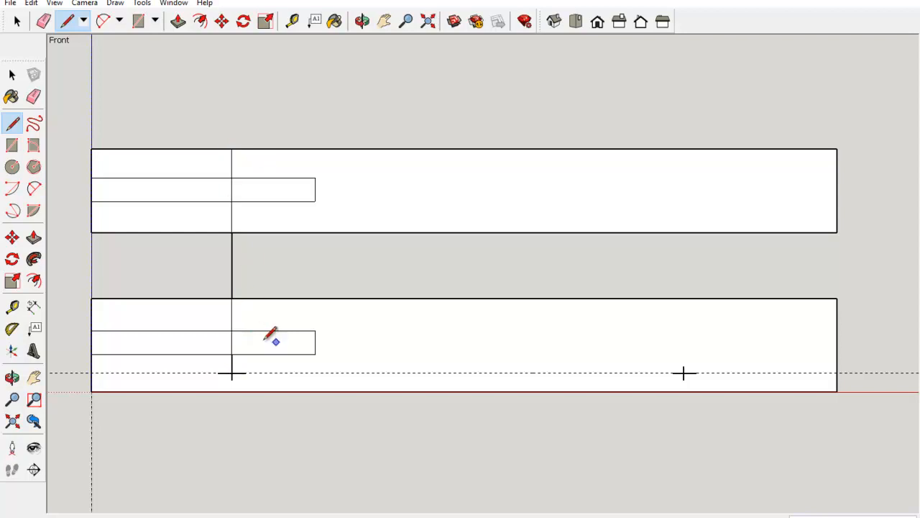
{"action": "left_click", "coordinate": [684, 372]}
{"action": "left_click", "coordinate": [684, 148]}
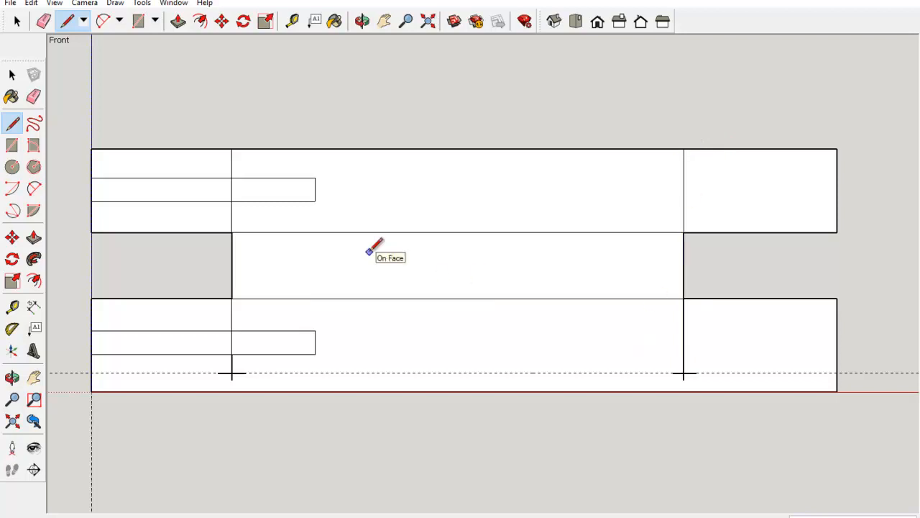
Delete the face enclosed between the two blanks and the vertical lines, keeping its edges.
{"action": "key", "text": "space"}
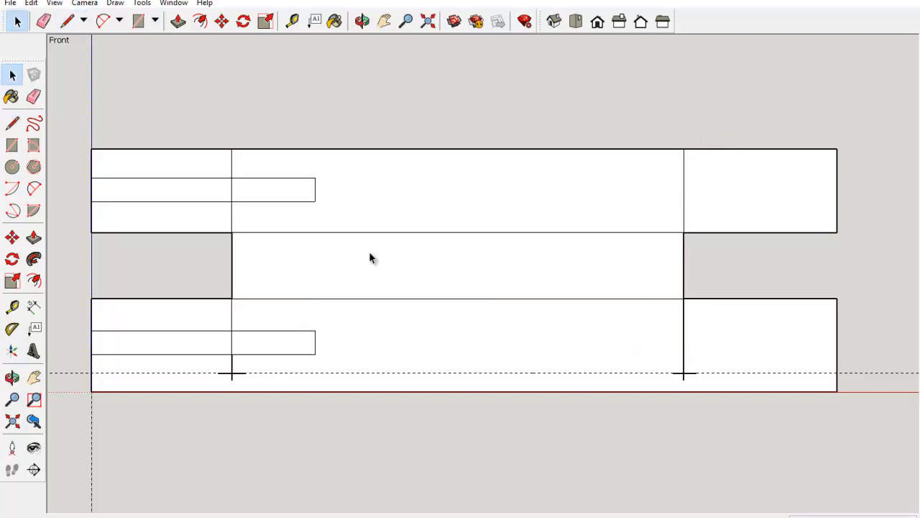
{"action": "left_click", "coordinate": [458, 268]}
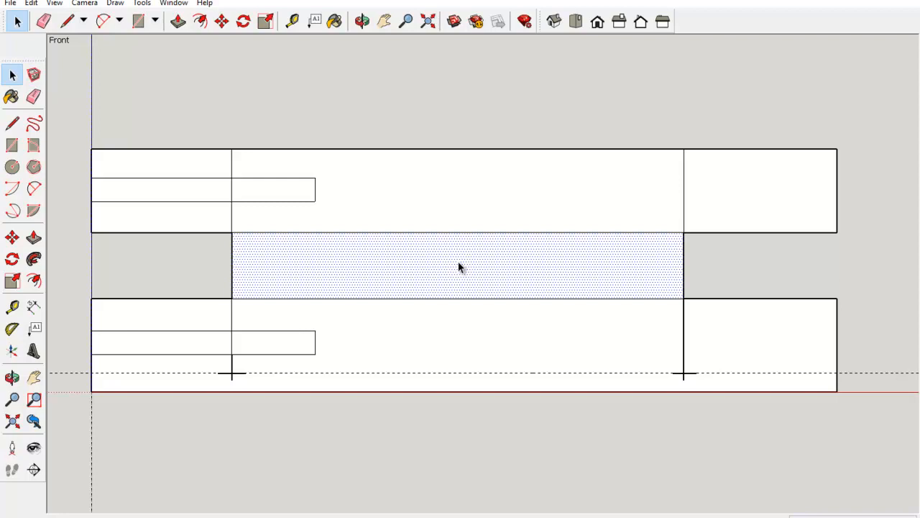
{"action": "key", "text": "Delete"}
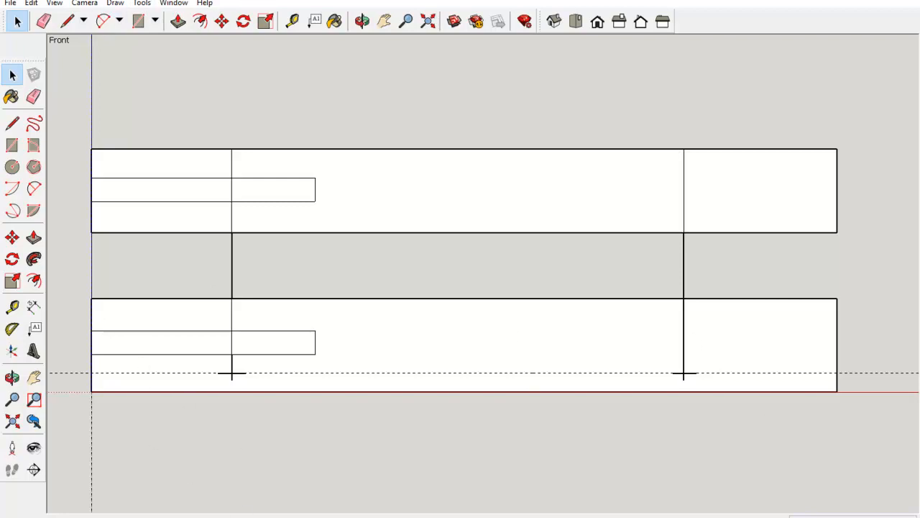
Switch to the Schoology page in the browser to review the example dragster design, and return to SketchUp.
{"action": "key", "text": "alt+Tab"}
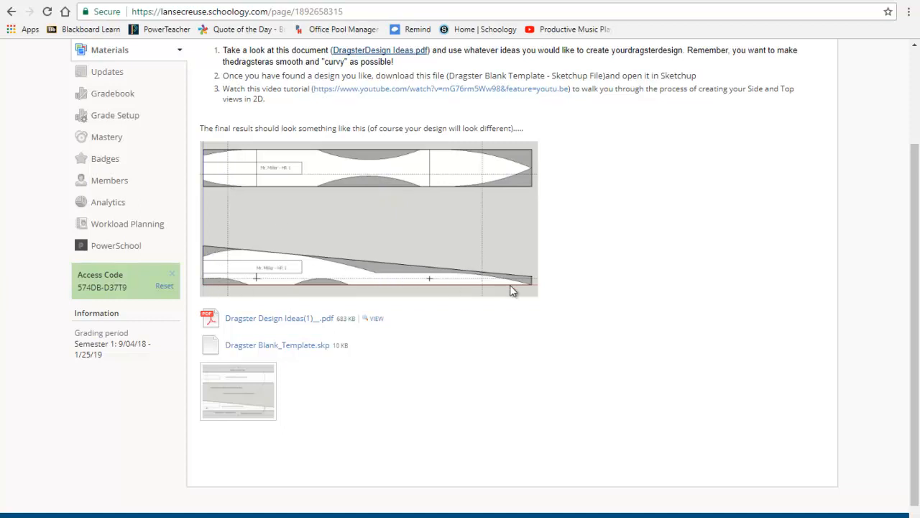
{"action": "key", "text": "alt+Tab"}
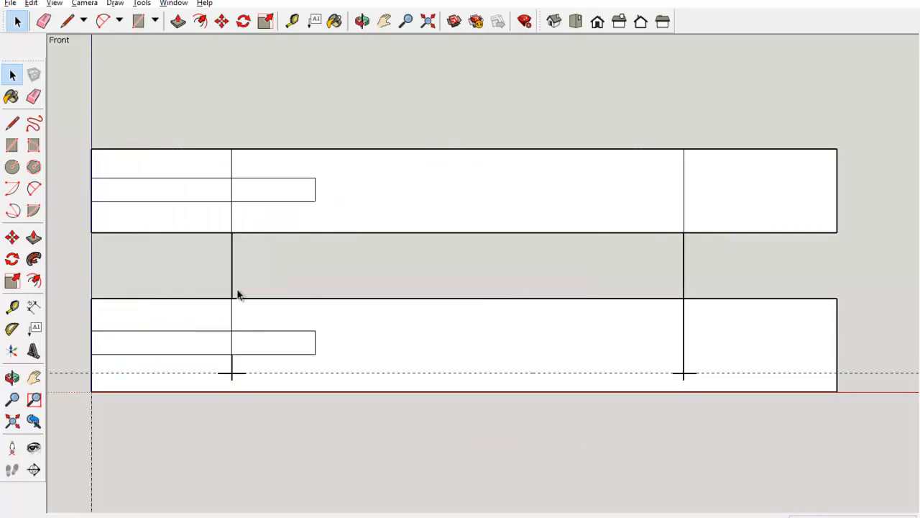
Try to draw a shallow upward arc from the lower blank's left edge to a point just below its top edge.
{"action": "key", "text": "a"}
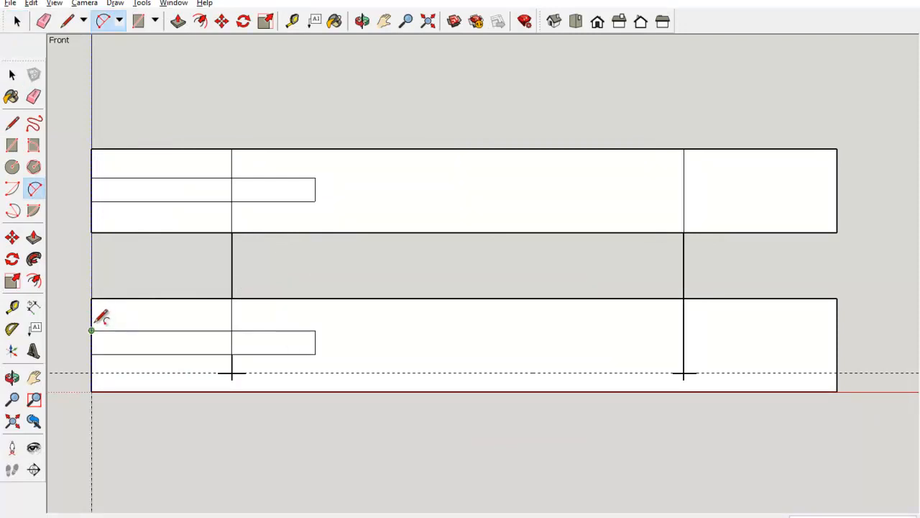
{"action": "scroll", "coordinate": [97, 314], "scroll_direction": "up", "scroll_amount": 2}
{"action": "left_click", "coordinate": [90, 319]}
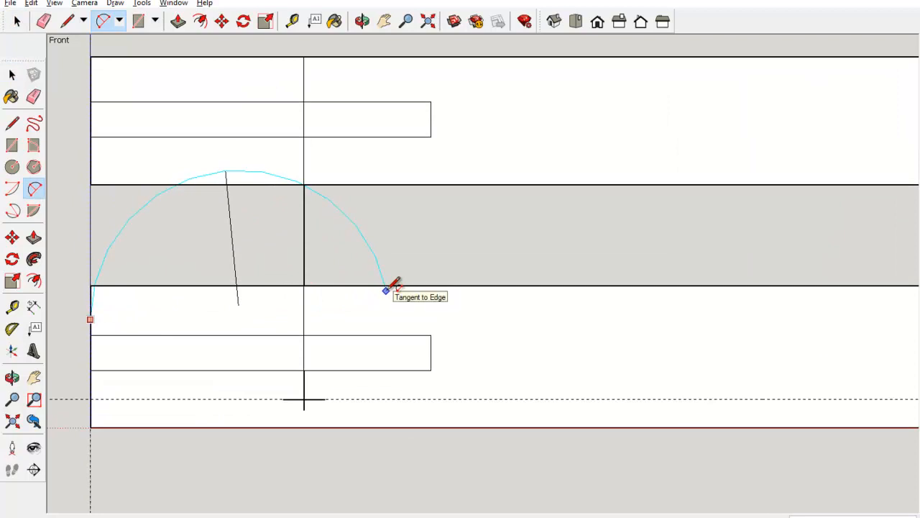
{"action": "scroll", "coordinate": [398, 292], "scroll_direction": "up", "scroll_amount": 1}
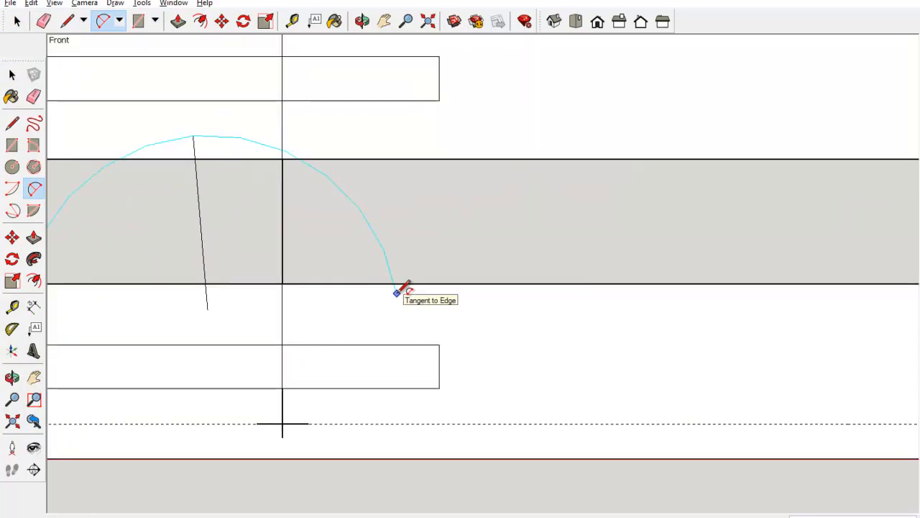
{"action": "left_click", "coordinate": [397, 292]}
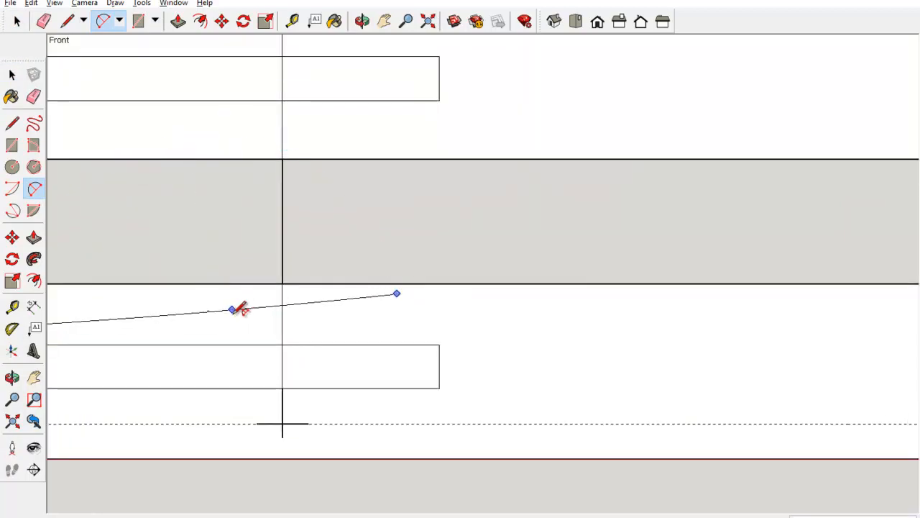
{"action": "middle_click_drag", "start_coordinate": [205, 311], "coordinate": [348, 306], "text": "shift"}
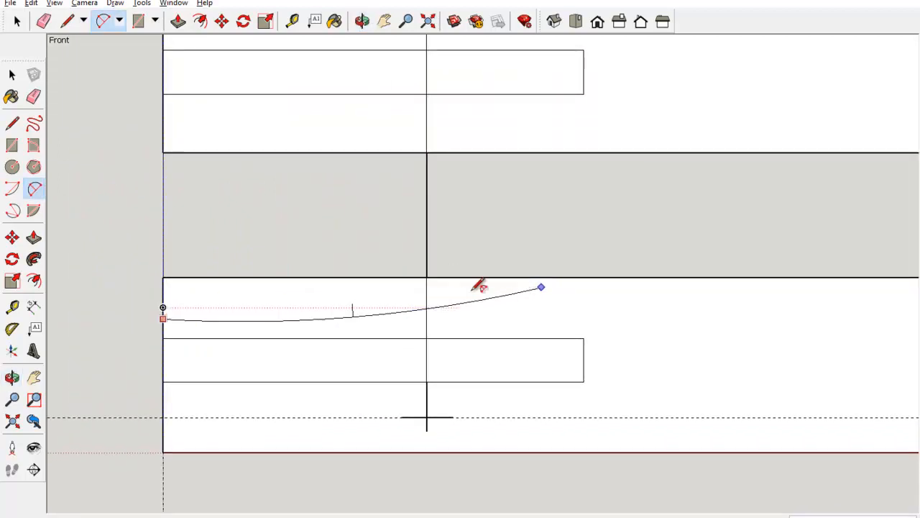
{"action": "scroll", "coordinate": [348, 305], "scroll_direction": "up", "scroll_amount": 2}
{"action": "scroll", "coordinate": [350, 302], "scroll_direction": "up", "scroll_amount": 1}
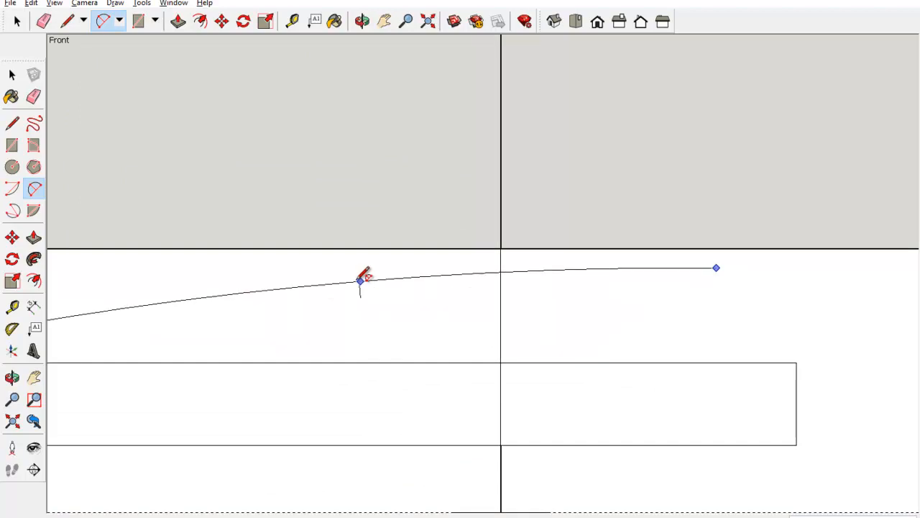
{"action": "scroll", "coordinate": [422, 306], "scroll_direction": "down", "scroll_amount": 5}
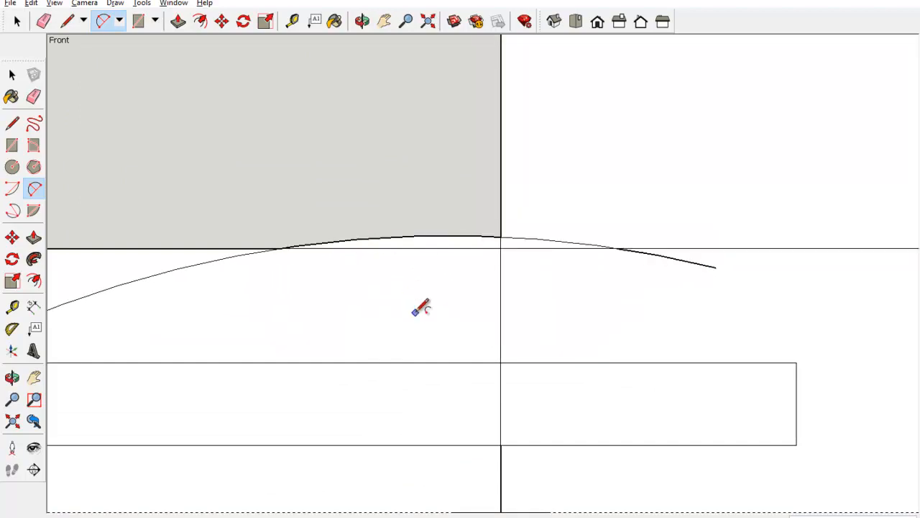
{"action": "mouse_move", "coordinate": [446, 308]}
{"action": "middle_mouse_down"}
{"action": "mouse_move", "coordinate": [466, 308]}
{"action": "mouse_move", "coordinate": [335, 282]}
{"action": "middle_mouse_up"}
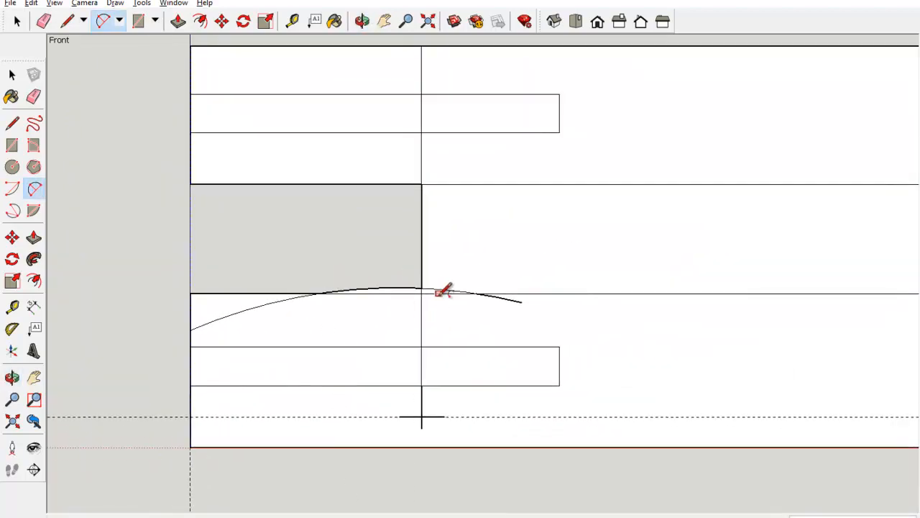
{"action": "left_click", "coordinate": [328, 294]}
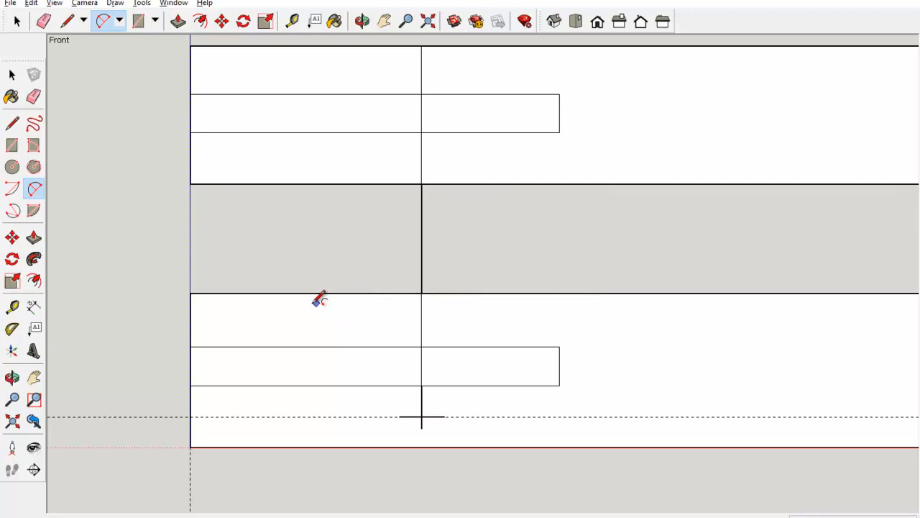
Draw a shallow upward arc from the lower blank's left edge to just below its top edge, near the inner rectangle's right end.
{"action": "left_click", "coordinate": [190, 332]}
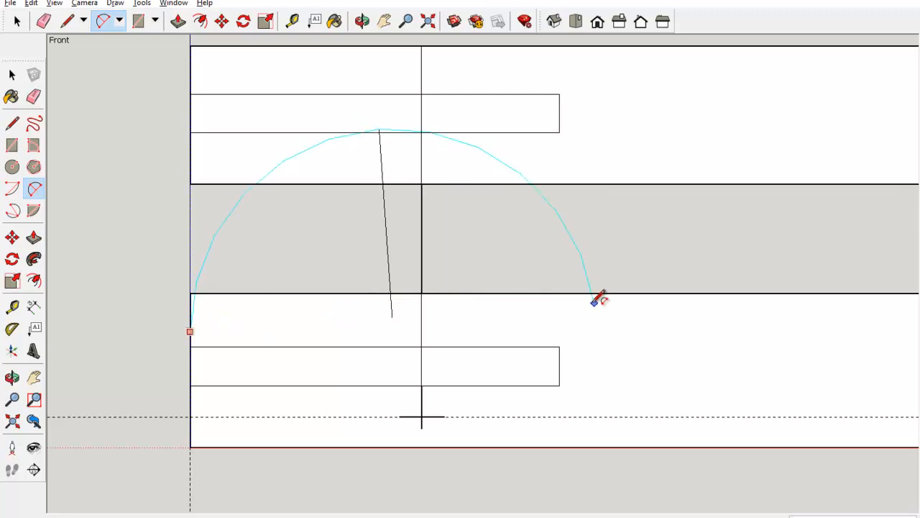
{"action": "left_click", "coordinate": [548, 305]}
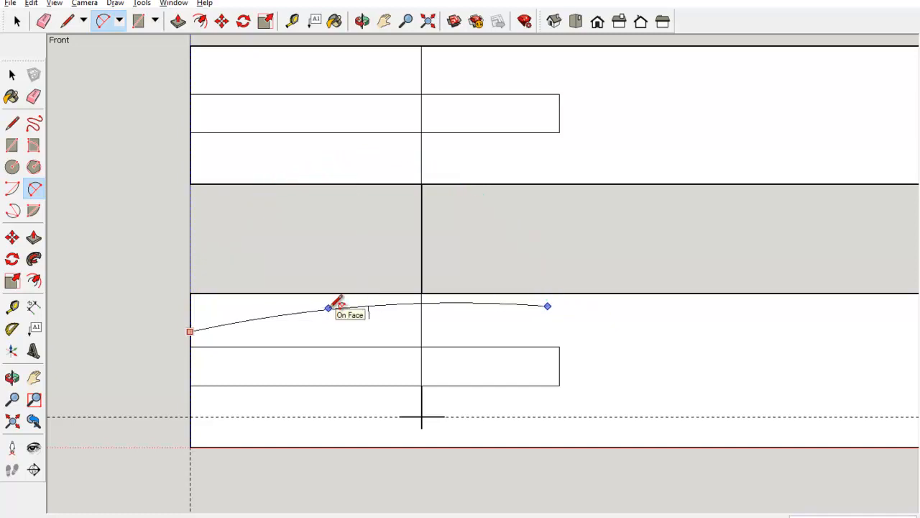
{"action": "left_click", "coordinate": [335, 303]}
Draw an upward-bulging arc from the lower blank's left edge, below the inner rectangle, to its bottom edge just before the left axle cross.
{"action": "scroll", "coordinate": [577, 386], "scroll_direction": "down", "scroll_amount": 3}
{"action": "mouse_move", "coordinate": [577, 386]}
{"action": "middle_mouse_down", "text": "shift"}
{"action": "mouse_move", "coordinate": [595, 396]}
{"action": "mouse_move", "coordinate": [452, 393]}
{"action": "middle_mouse_up", "text": "shift"}
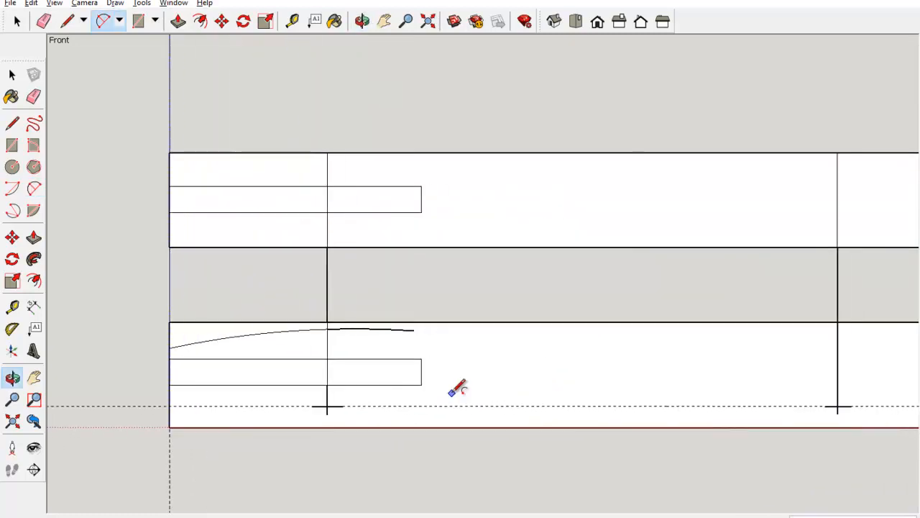
{"action": "left_click", "coordinate": [169, 398]}
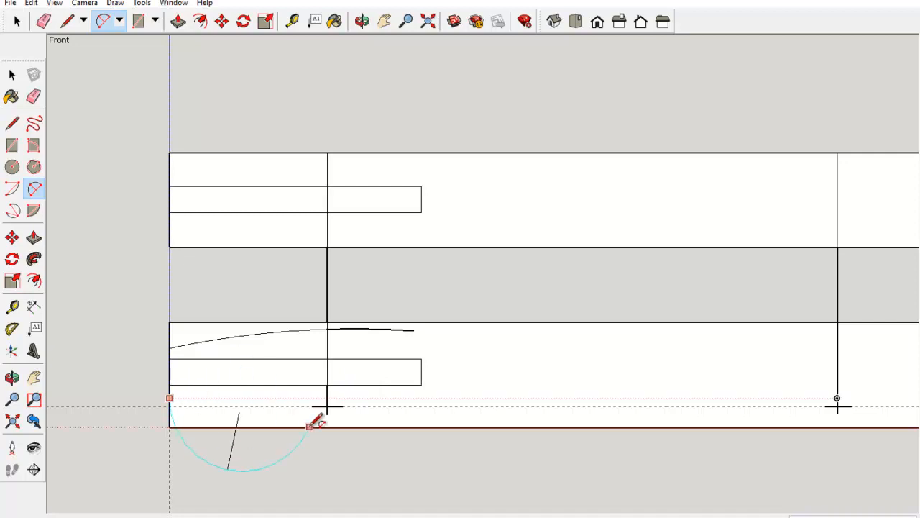
{"action": "left_click", "coordinate": [312, 425]}
{"action": "scroll", "coordinate": [290, 405], "scroll_direction": "up", "scroll_amount": 1}
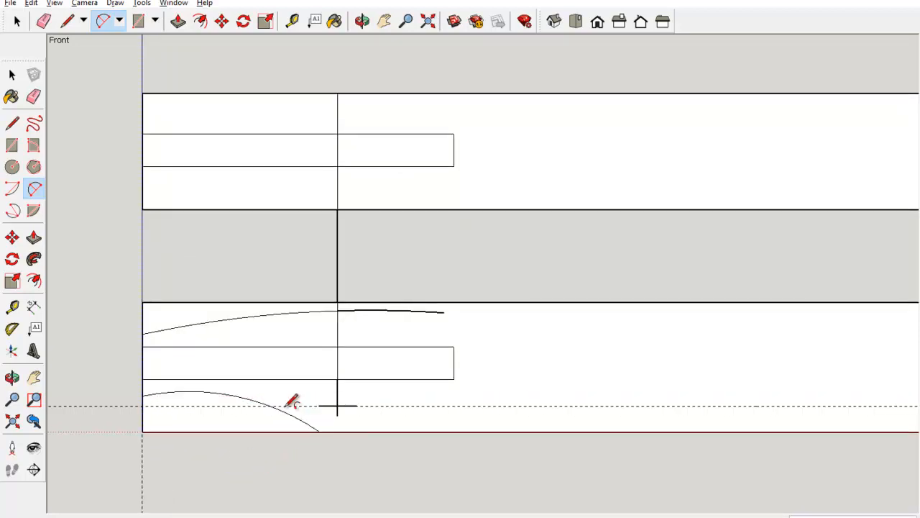
Draw an upward-bulging arc from the lower blank's bottom edge, just past the left axle cross, to a point mid-body slightly above the dashed guide.
{"action": "left_click", "coordinate": [376, 430]}
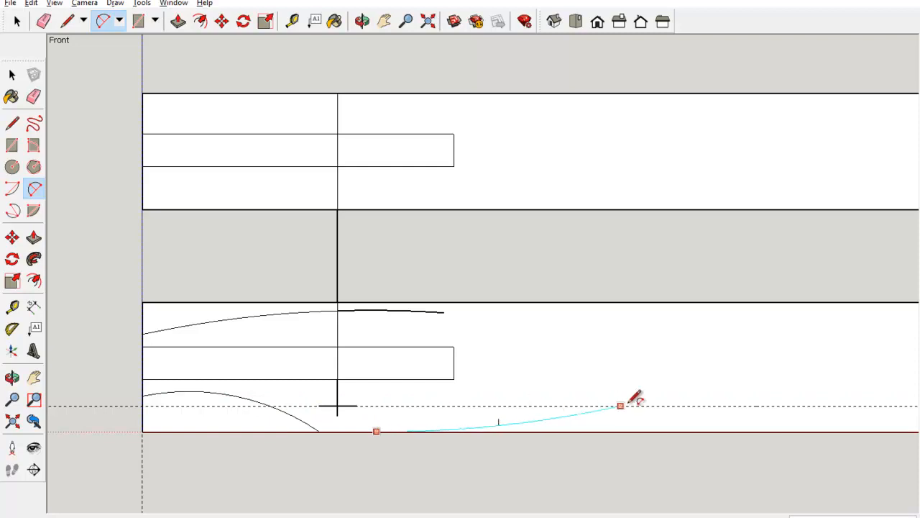
{"action": "left_click", "coordinate": [698, 395]}
{"action": "left_click", "coordinate": [554, 391]}
Continue the top body outline with a shallow downward-sloping arc from the first arc's end to just short of the right axle line.
{"action": "middle_click_drag", "start_coordinate": [722, 401], "coordinate": [559, 396], "text": "shift"}
{"action": "scroll", "coordinate": [559, 399], "scroll_direction": "down", "scroll_amount": 1}
{"action": "left_click", "coordinate": [349, 336]}
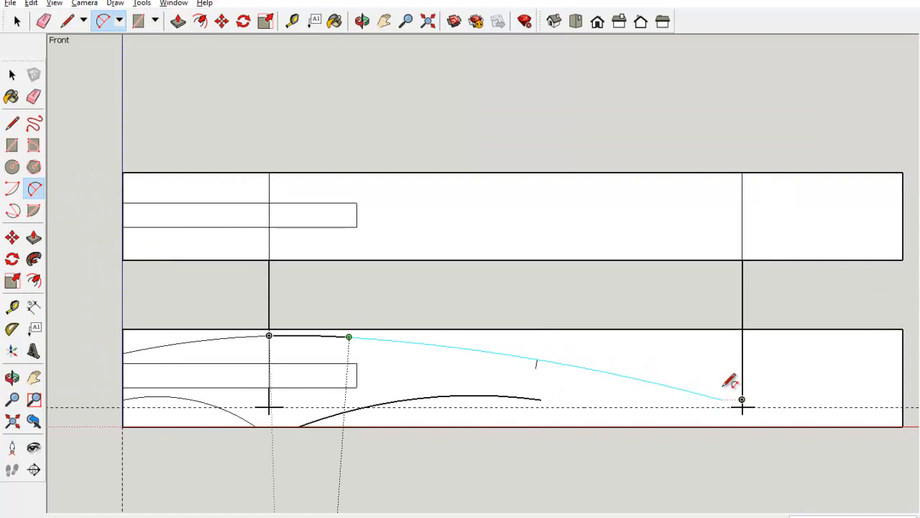
{"action": "scroll", "coordinate": [718, 383], "scroll_direction": "up", "scroll_amount": 1}
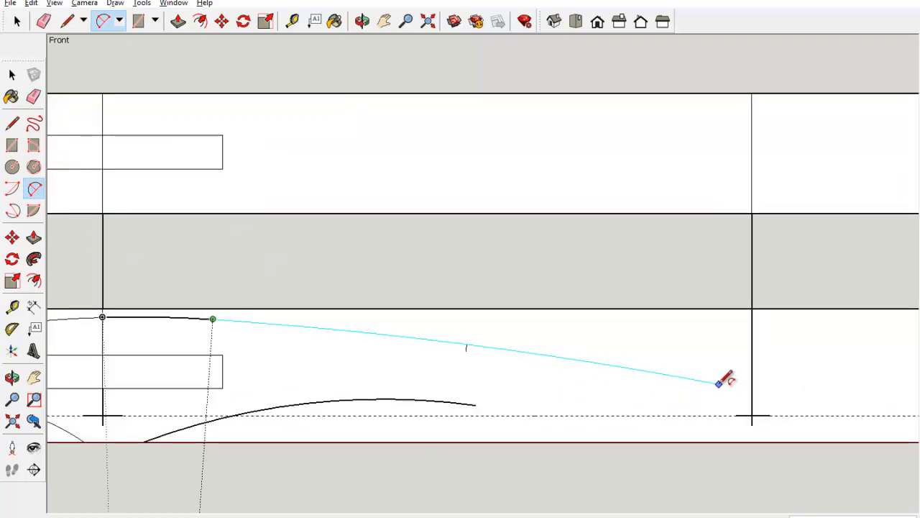
{"action": "left_click", "coordinate": [718, 383]}
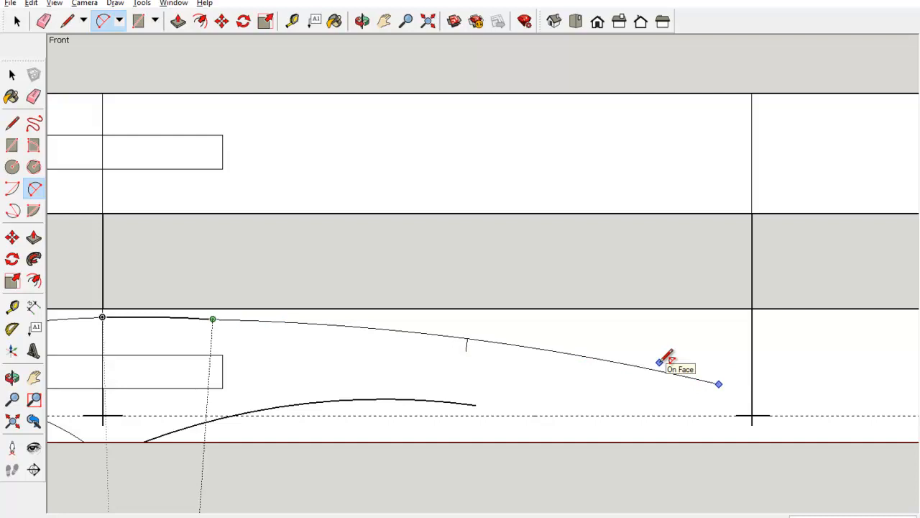
{"action": "left_click", "coordinate": [659, 365]}
Try to draw a nearly flat arc from the top outline's end to the lower blank's bottom-right corner.
{"action": "middle_click_drag", "start_coordinate": [788, 423], "coordinate": [519, 384], "text": "shift"}
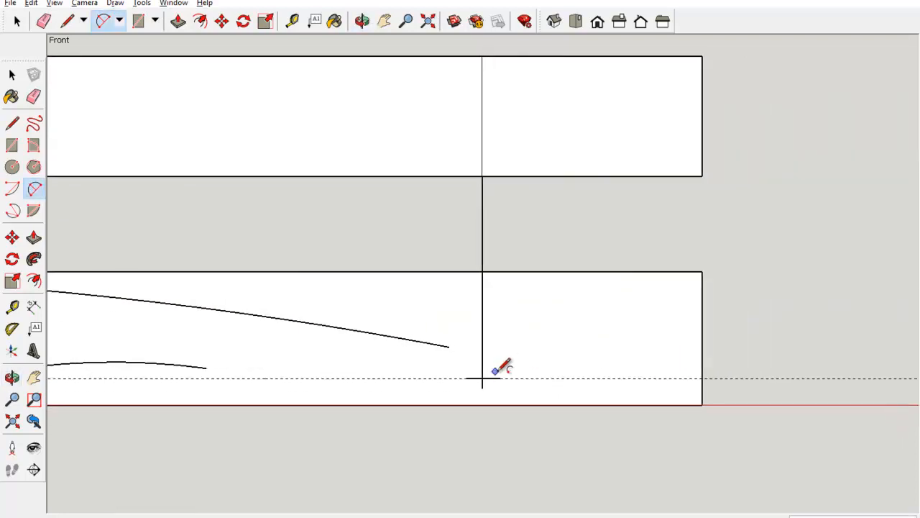
{"action": "left_click", "coordinate": [449, 347]}
{"action": "left_click", "coordinate": [702, 403]}
{"action": "scroll", "coordinate": [605, 382], "scroll_direction": "up", "scroll_amount": 2}
{"action": "left_click", "coordinate": [596, 374]}
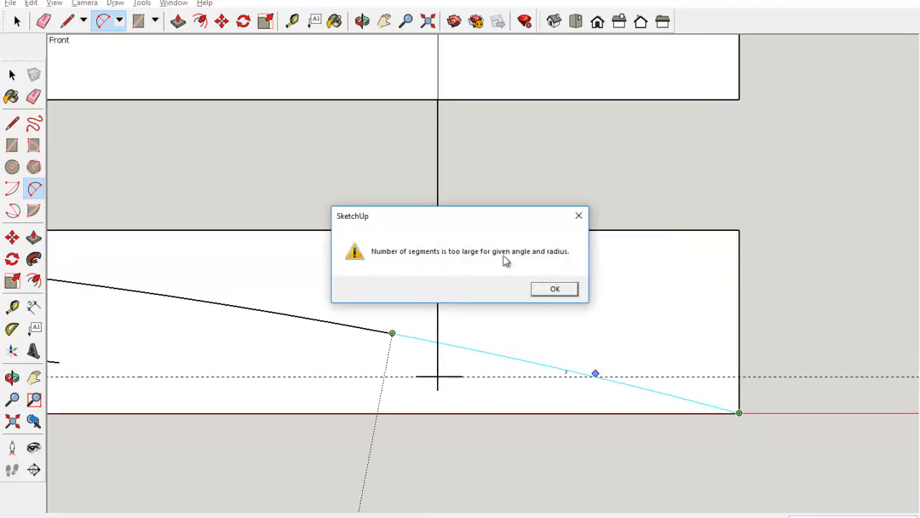
{"action": "left_click", "coordinate": [557, 290]}
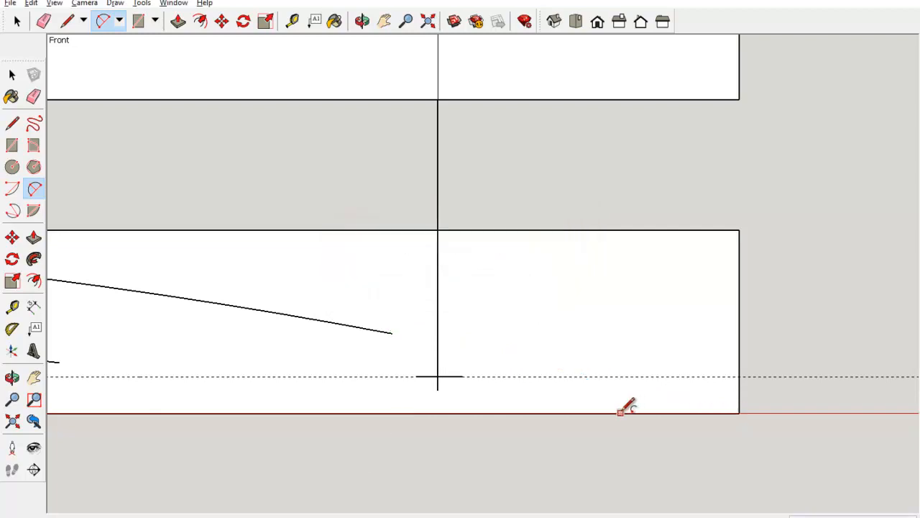
Draw an upward-bulging nose arc from the top outline's end over the right axle cross to the lower blank's bottom-right corner.
{"action": "scroll", "coordinate": [627, 405], "scroll_direction": "down", "scroll_amount": 2}
{"action": "left_click", "coordinate": [448, 352]}
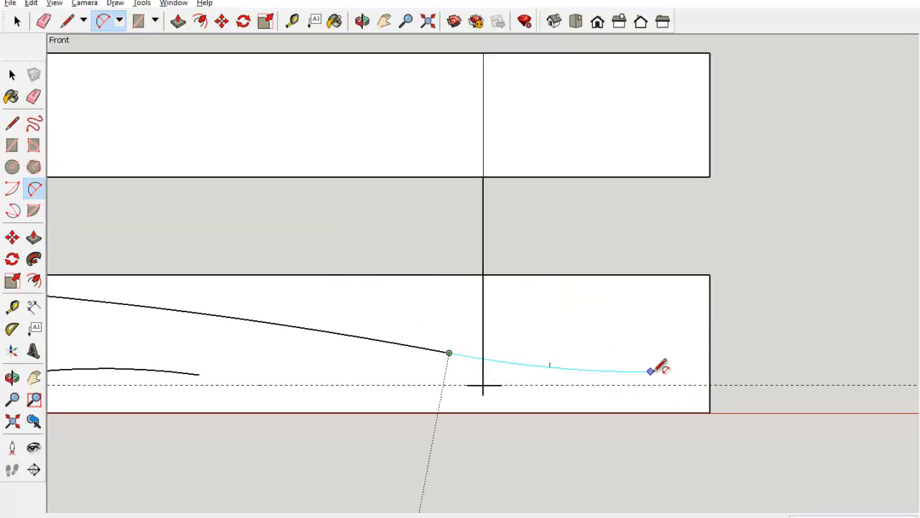
{"action": "left_click", "coordinate": [710, 412]}
{"action": "left_click", "coordinate": [687, 381]}
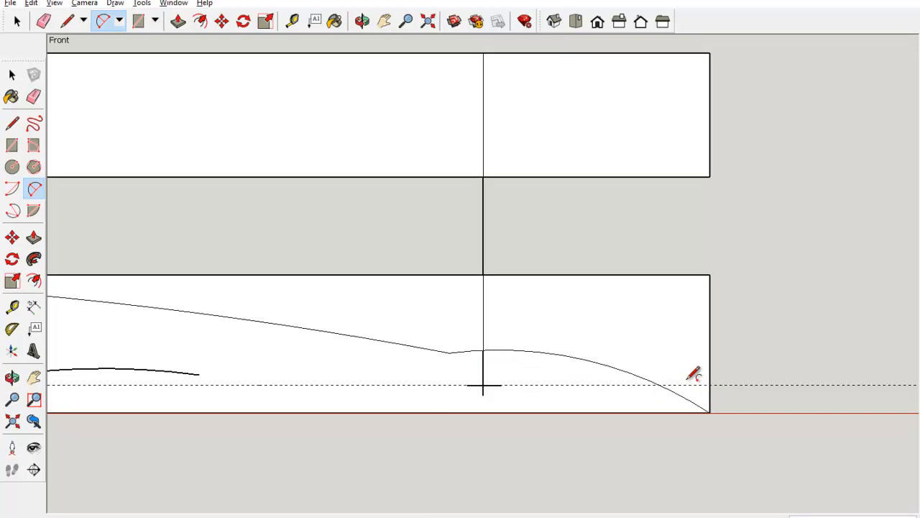
Extend the underside arc from its mid-body end down to the lower blank's bottom edge, just before the right axle cross.
{"action": "scroll", "coordinate": [295, 374], "scroll_direction": "down", "scroll_amount": 2}
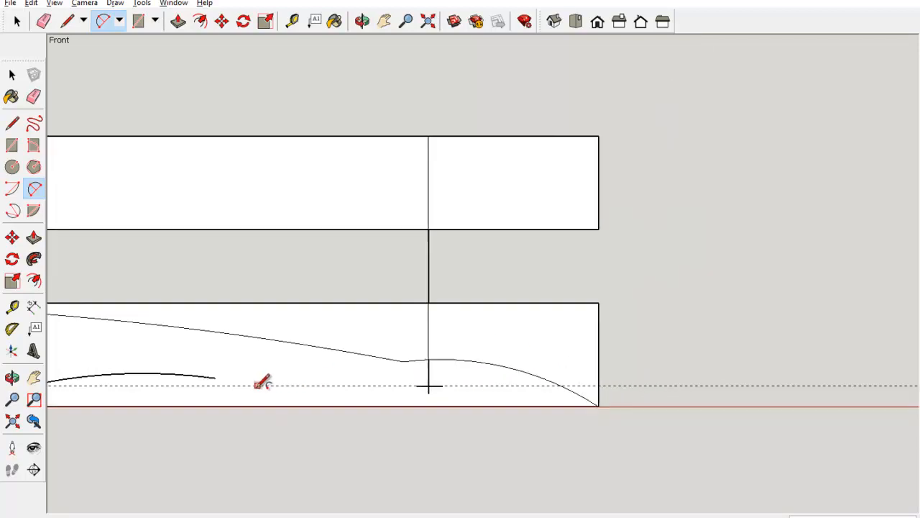
{"action": "left_click", "coordinate": [214, 377]}
{"action": "left_click", "coordinate": [406, 406]}
{"action": "left_click", "coordinate": [345, 390]}
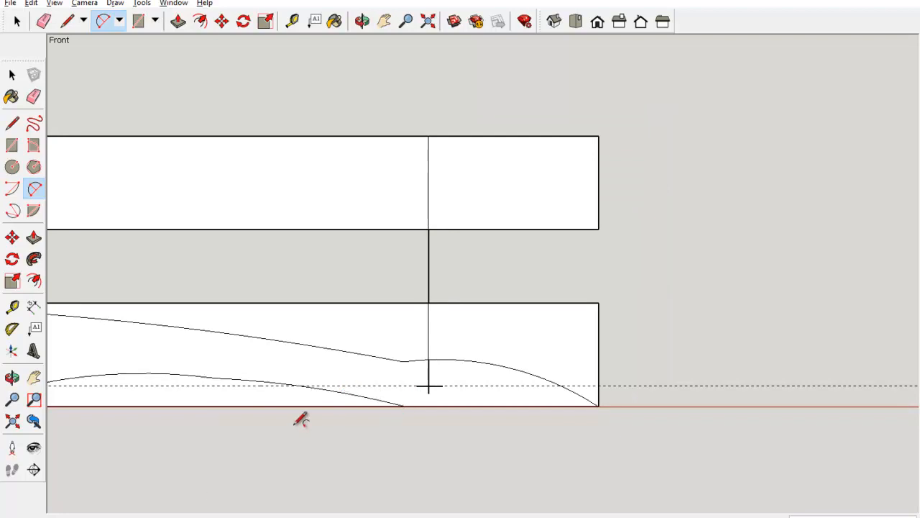
Draw an inward arc on the upper blank from its left edge, just above the inner rectangle, to the top edge before the left axle line.
{"action": "scroll", "coordinate": [294, 417], "scroll_direction": "down", "scroll_amount": 2}
{"action": "middle_click_drag", "start_coordinate": [295, 417], "coordinate": [361, 394], "text": "shift"}
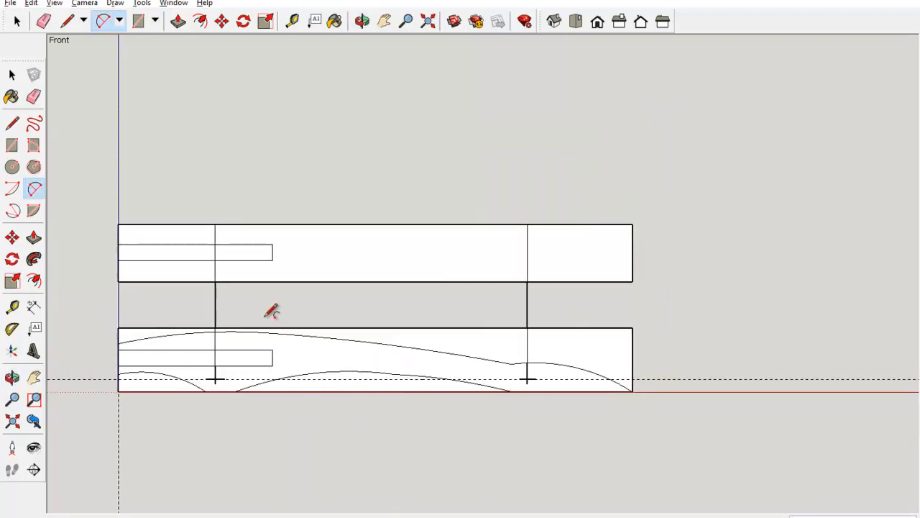
{"action": "scroll", "coordinate": [147, 255], "scroll_direction": "up", "scroll_amount": 2}
{"action": "scroll", "coordinate": [108, 228], "scroll_direction": "up", "scroll_amount": 2}
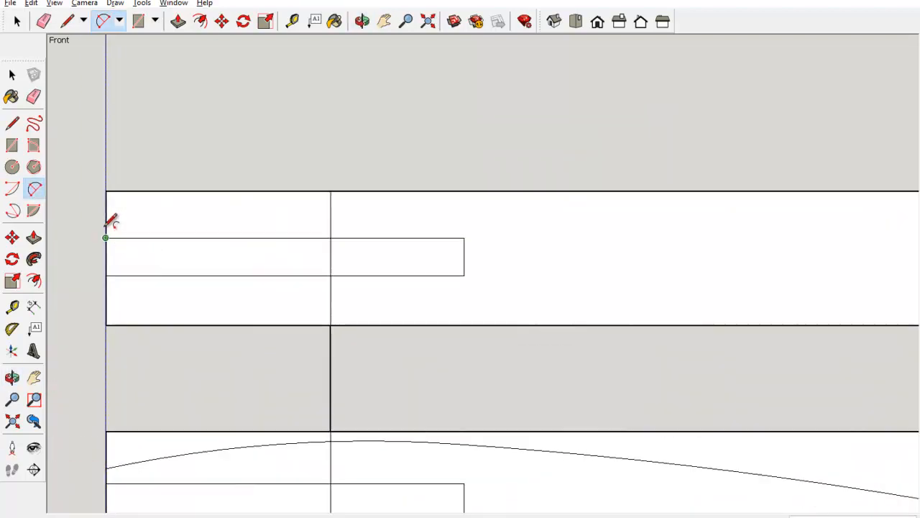
{"action": "left_click", "coordinate": [106, 226]}
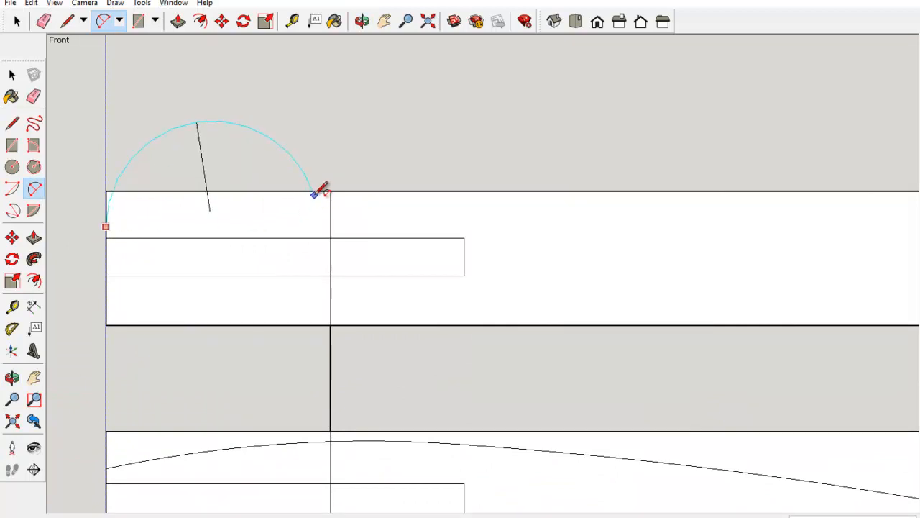
{"action": "left_click", "coordinate": [316, 190]}
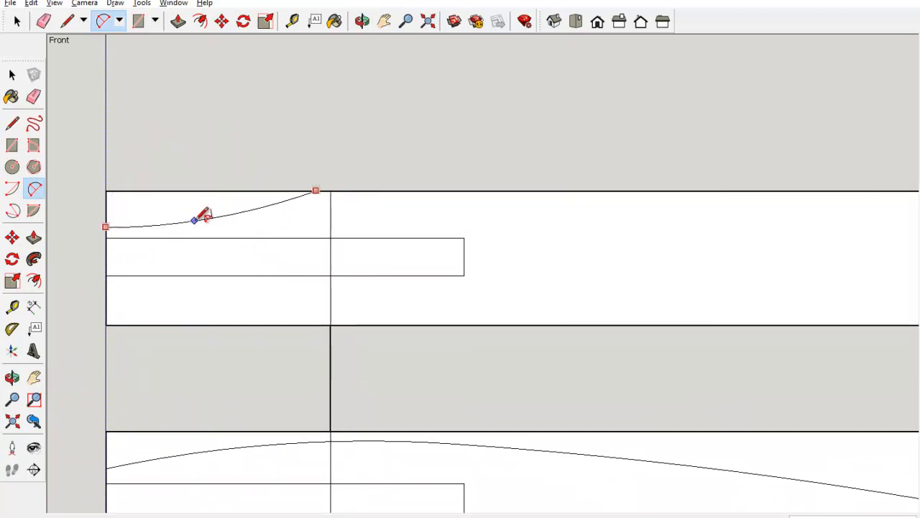
{"action": "left_click", "coordinate": [196, 218]}
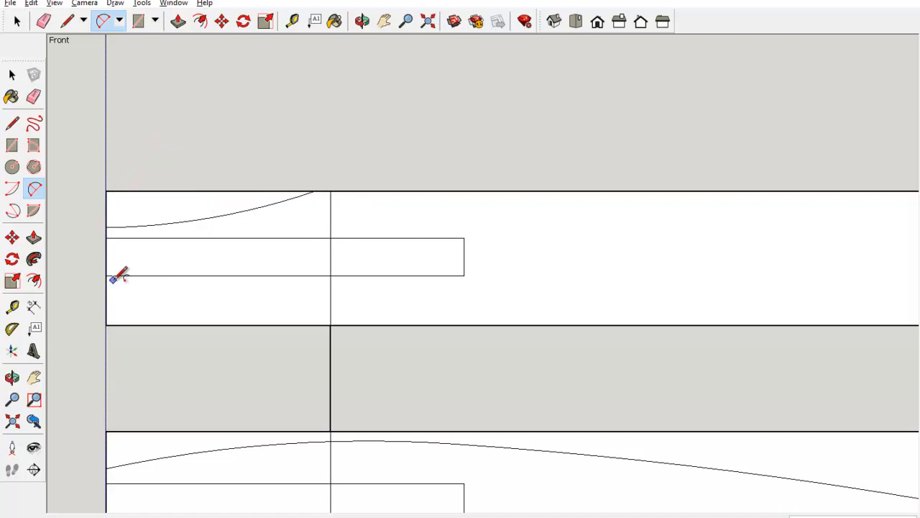
Draw the mirrored inward arc from the upper blank's left edge, just below the inner rectangle, to its bottom edge before the left axle line.
{"action": "left_click", "coordinate": [105, 289]}
{"action": "left_click", "coordinate": [311, 325]}
{"action": "scroll", "coordinate": [238, 305], "scroll_direction": "up", "scroll_amount": 1}
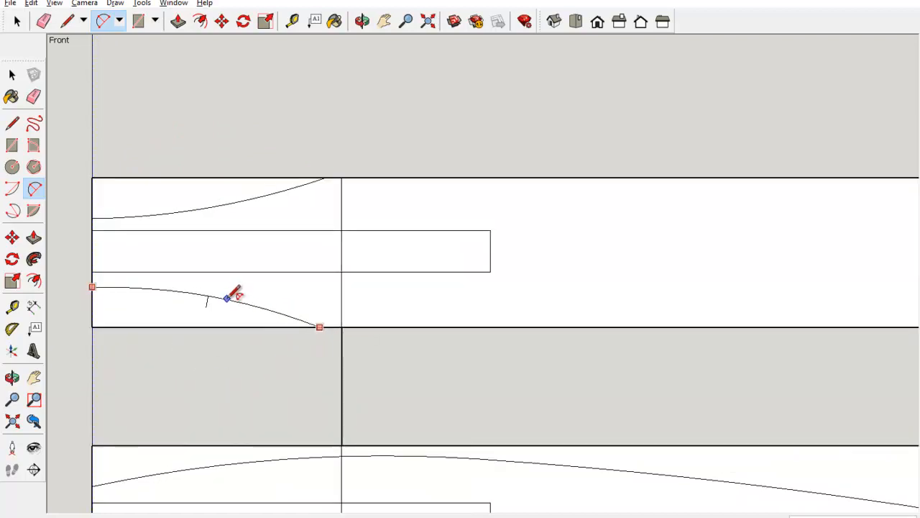
{"action": "left_click", "coordinate": [230, 299]}
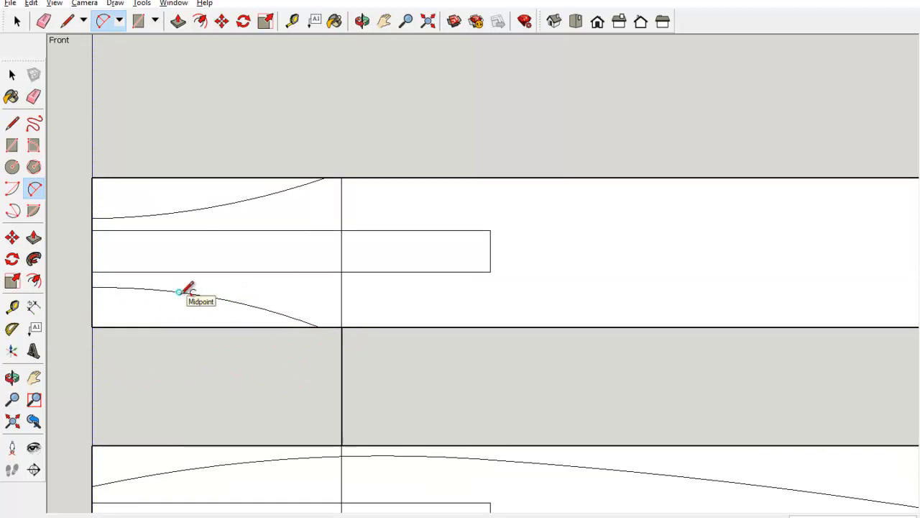
Draw deep inward arcs on the upper blank's top and bottom edges between the two axle lines.
{"action": "key", "text": "o"}
{"action": "middle_click_drag", "start_coordinate": [609, 297], "coordinate": [405, 280], "text": "shift"}
{"action": "scroll", "coordinate": [404, 280], "scroll_direction": "down", "scroll_amount": 4}
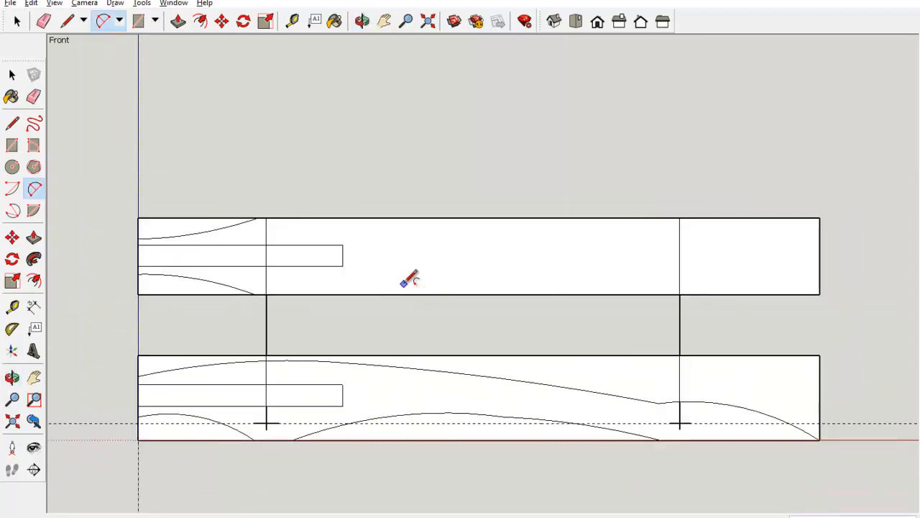
{"action": "middle_click_drag", "start_coordinate": [502, 314], "coordinate": [463, 314], "text": "shift"}
{"action": "left_click", "coordinate": [600, 218]}
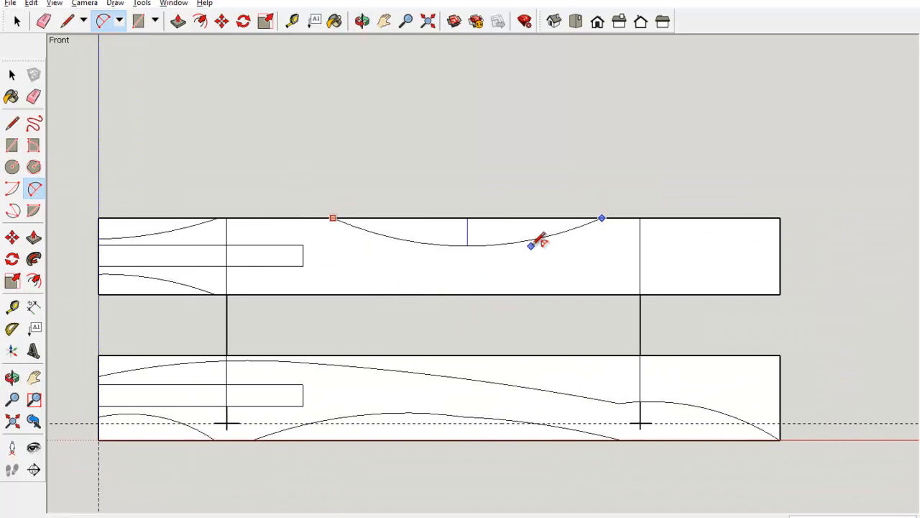
{"action": "left_click", "coordinate": [334, 294]}
{"action": "left_click", "coordinate": [597, 294]}
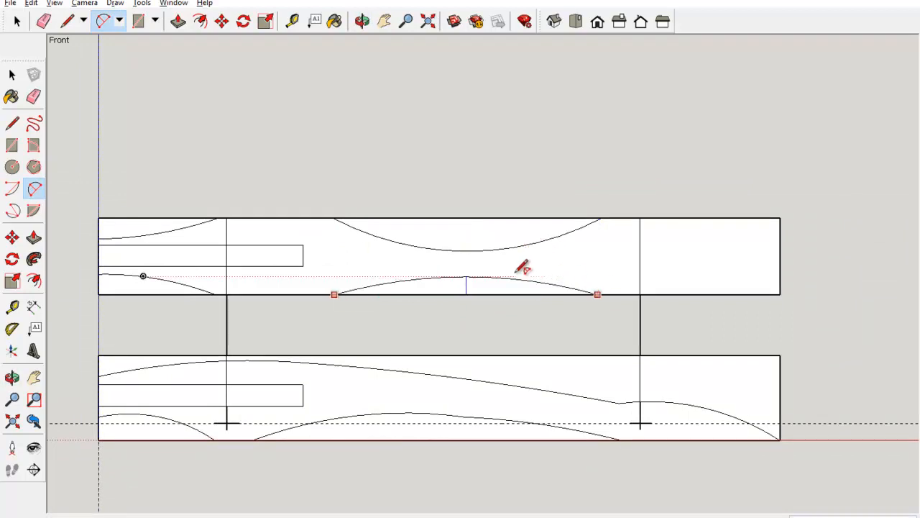
{"action": "left_click", "coordinate": [479, 258]}
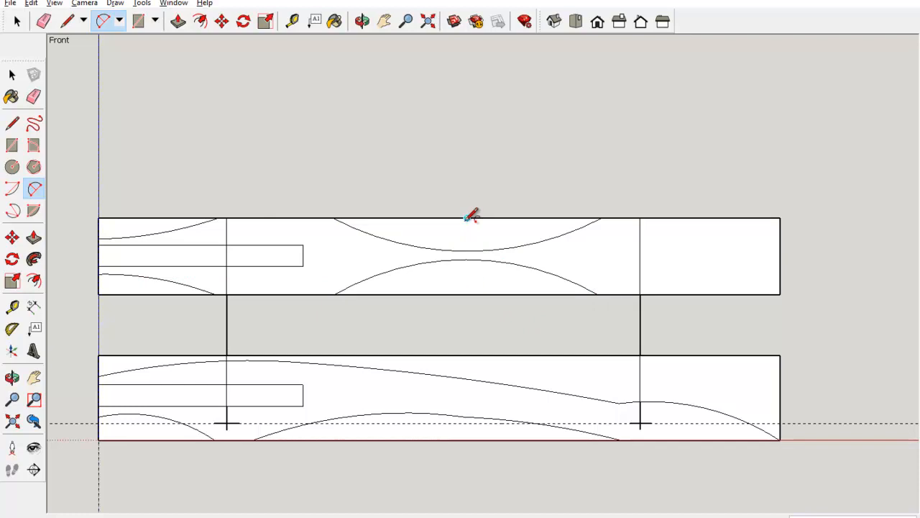
Delete the deep arc on the upper blank's top edge.
{"action": "key", "text": "space"}
{"action": "left_click", "coordinate": [467, 252]}
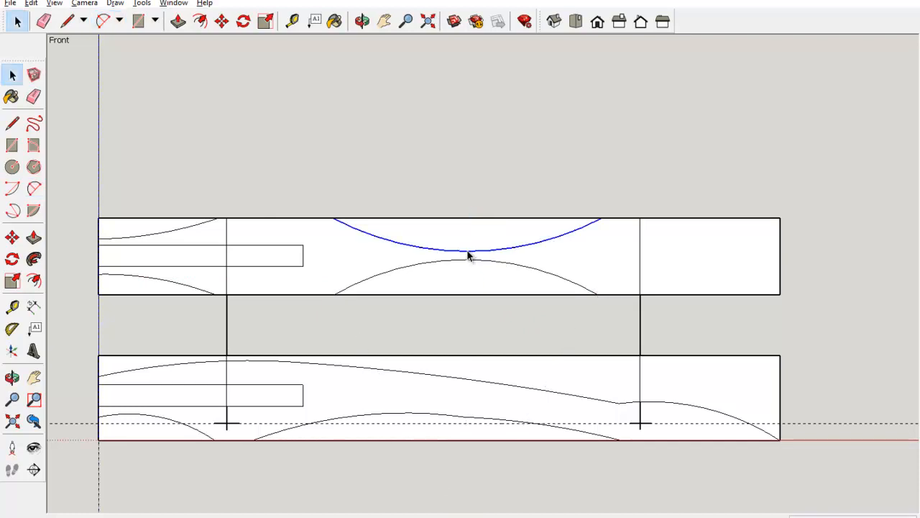
{"action": "key", "text": "Delete"}
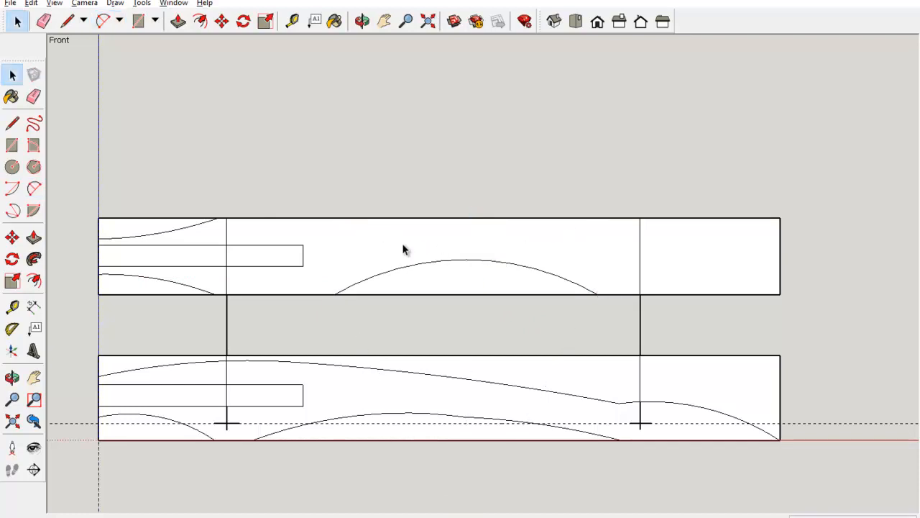
Try a shallower inward arc on the upper blank's top edge ending close to the right axle line, and undo it.
{"action": "key", "text": "a"}
{"action": "left_click", "coordinate": [334, 217]}
{"action": "left_click", "coordinate": [609, 218]}
{"action": "left_click", "coordinate": [594, 233]}
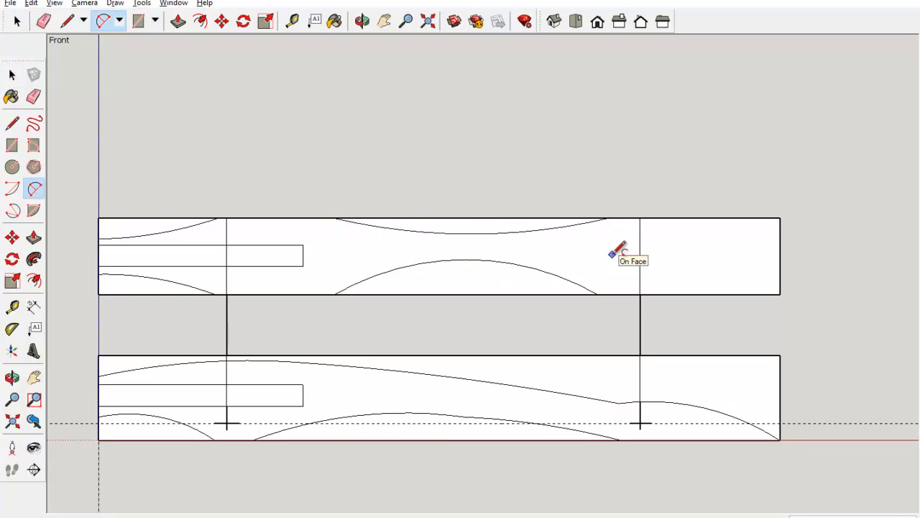
{"action": "key", "text": "ctrl+z"}
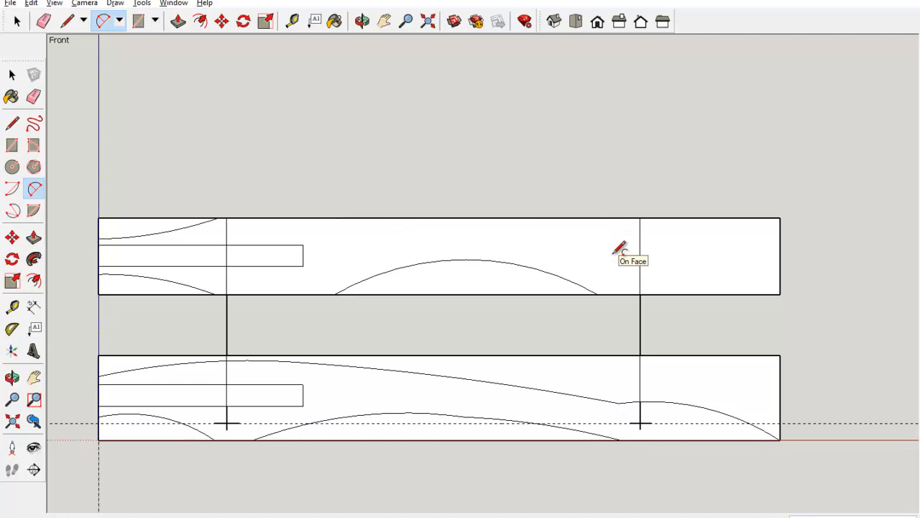
Draw a shallow inward arc on the upper blank's top edge, centred between the two axle lines.
{"action": "left_click", "coordinate": [335, 217]}
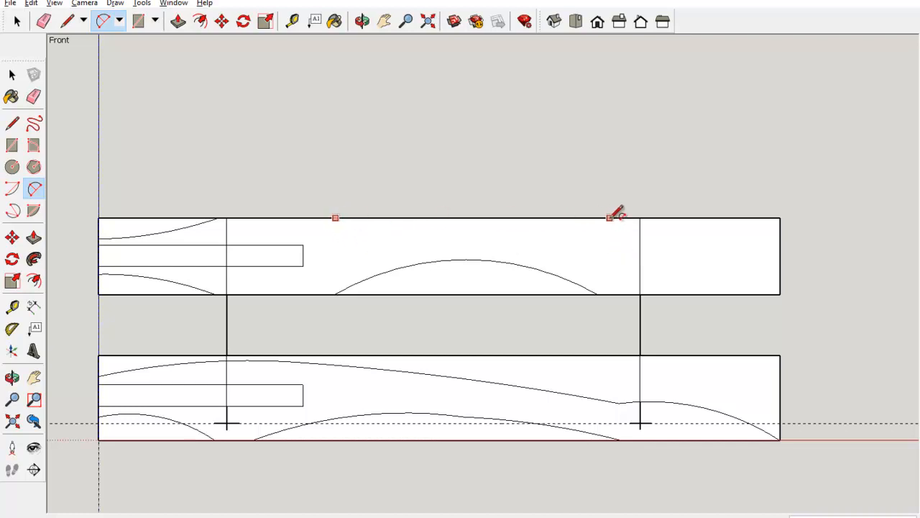
{"action": "left_click", "coordinate": [600, 217]}
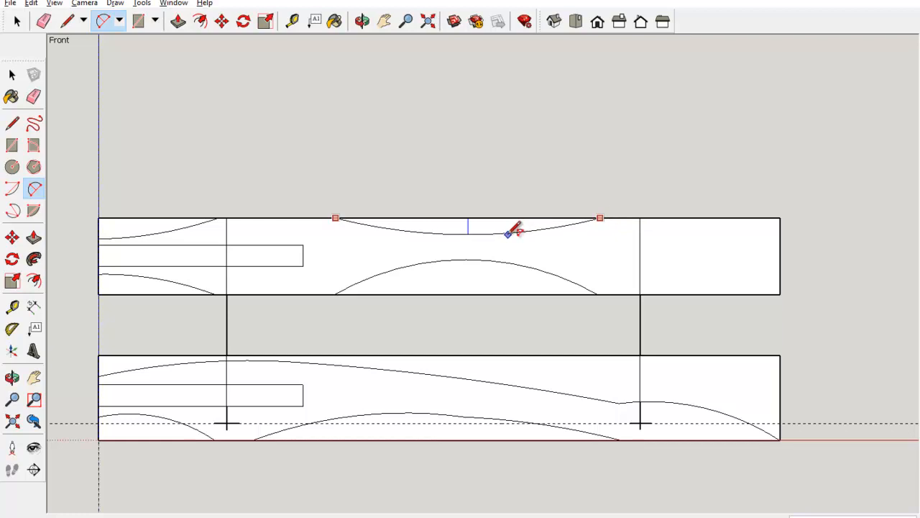
{"action": "left_click", "coordinate": [513, 232]}
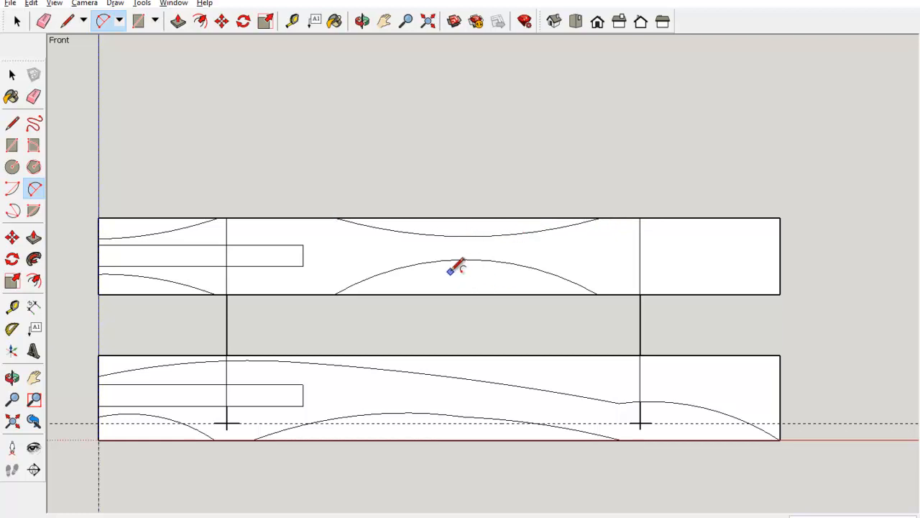
Delete the deep arc on the upper blank's bottom edge.
{"action": "key", "text": "space"}
{"action": "left_click", "coordinate": [451, 260]}
{"action": "key", "text": "Delete"}
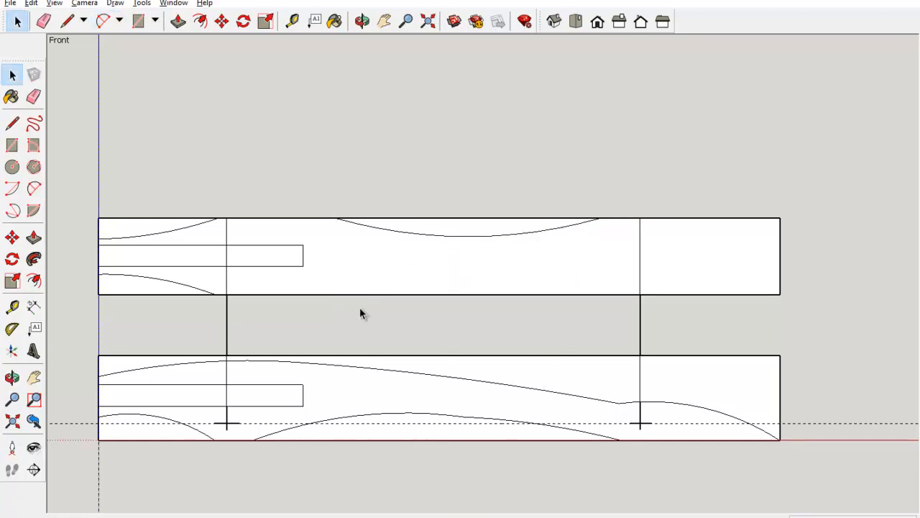
Draw a shallow inward arc on the upper blank's bottom edge between the axle lines, mirroring the arc on its top edge.
{"action": "key", "text": "a"}
{"action": "left_click", "coordinate": [334, 294]}
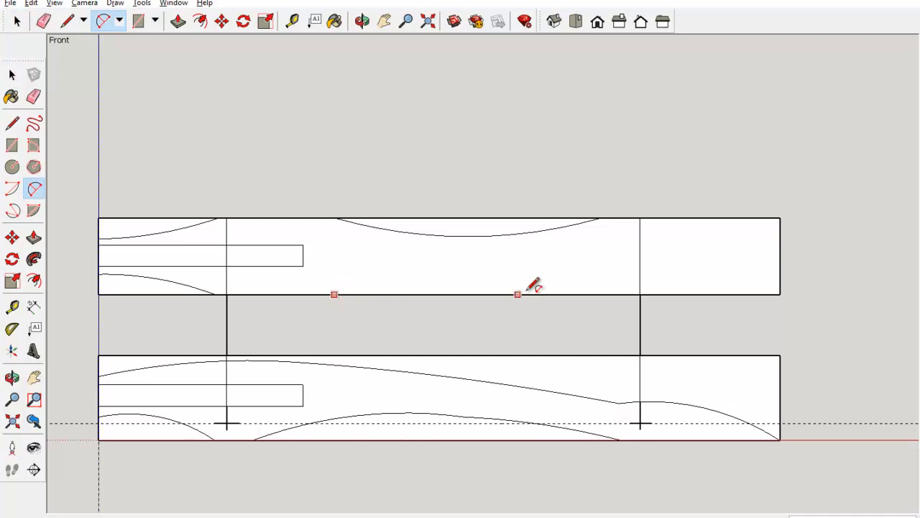
{"action": "left_click", "coordinate": [596, 294]}
{"action": "left_click", "coordinate": [468, 276]}
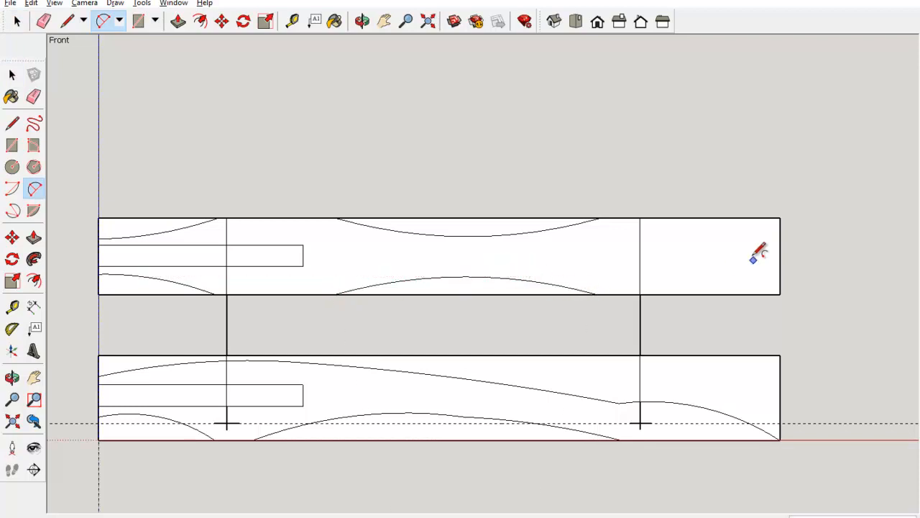
Draw two tangent arcs from the upper blank's top and bottom edges past the right axle line, meeting at the right end's midpoint.
{"action": "left_click", "coordinate": [656, 218]}
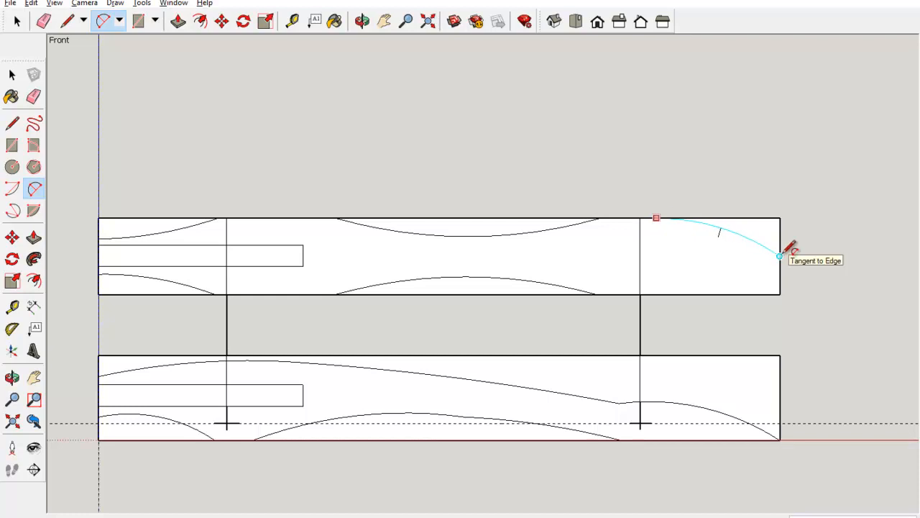
{"action": "left_click", "coordinate": [779, 253]}
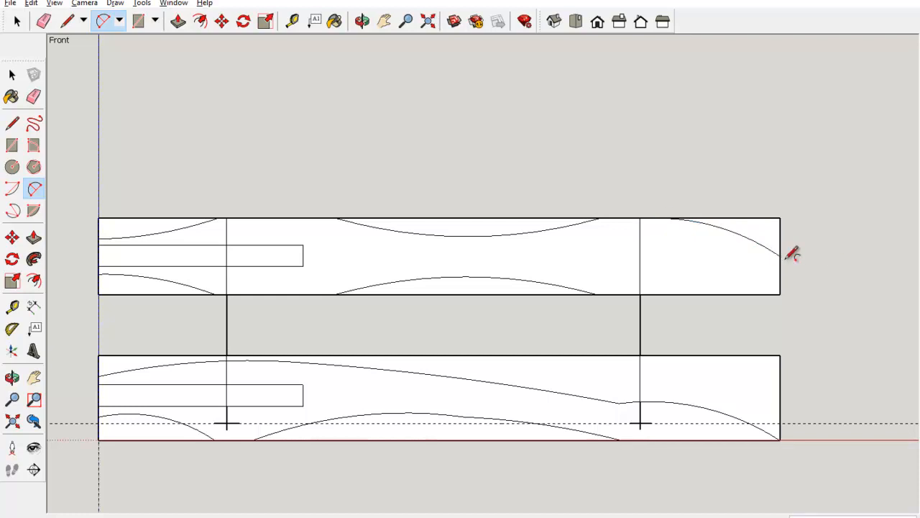
{"action": "left_click", "coordinate": [655, 293]}
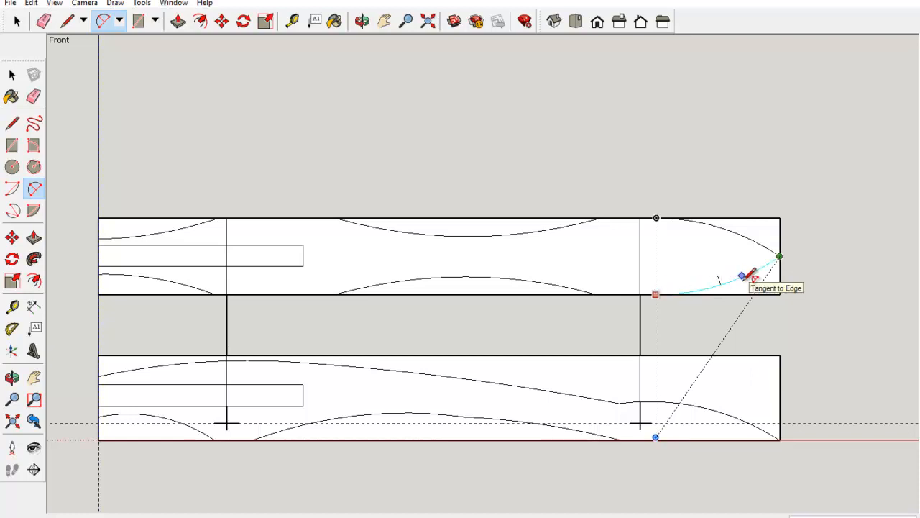
{"action": "scroll", "coordinate": [748, 274], "scroll_direction": "up", "scroll_amount": 4}
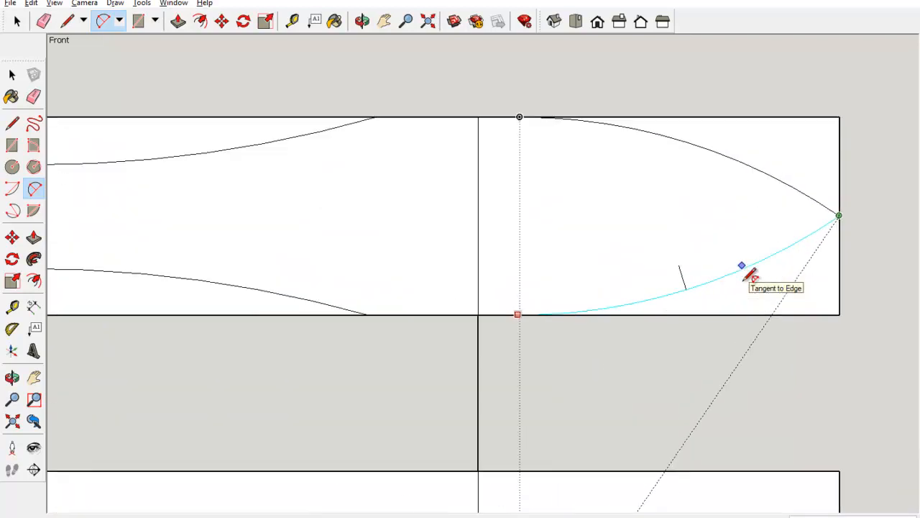
{"action": "left_click", "coordinate": [747, 275]}
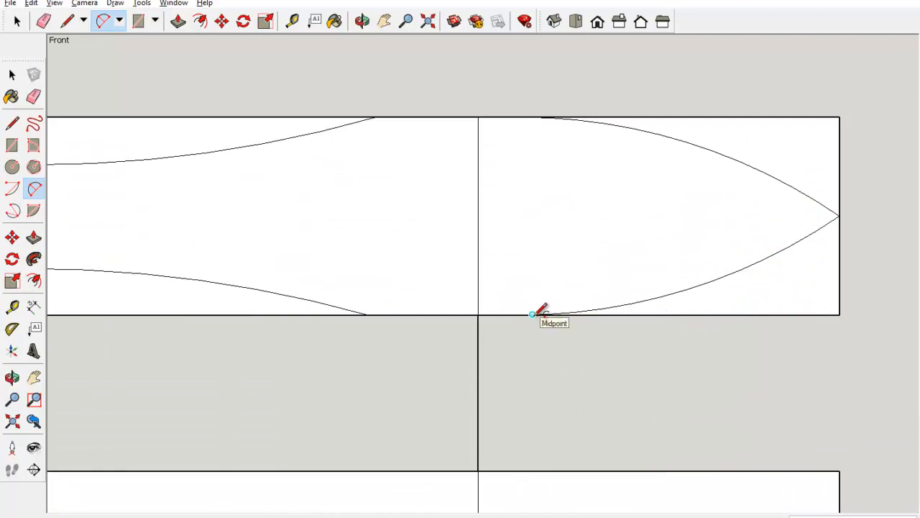
{"action": "scroll", "coordinate": [548, 313], "scroll_direction": "down", "scroll_amount": 1}
{"action": "scroll", "coordinate": [549, 313], "scroll_direction": "down", "scroll_amount": 3}
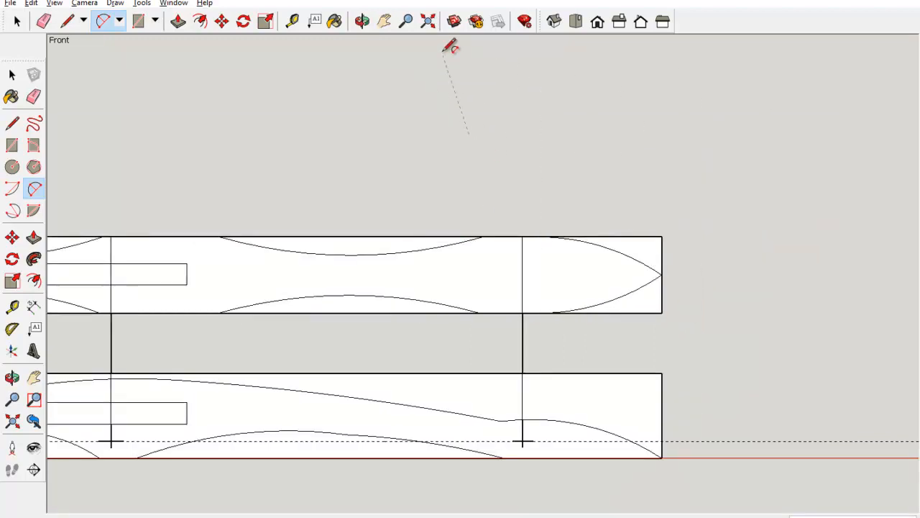
{"action": "key", "text": "space"}
{"action": "left_click", "coordinate": [427, 22]}
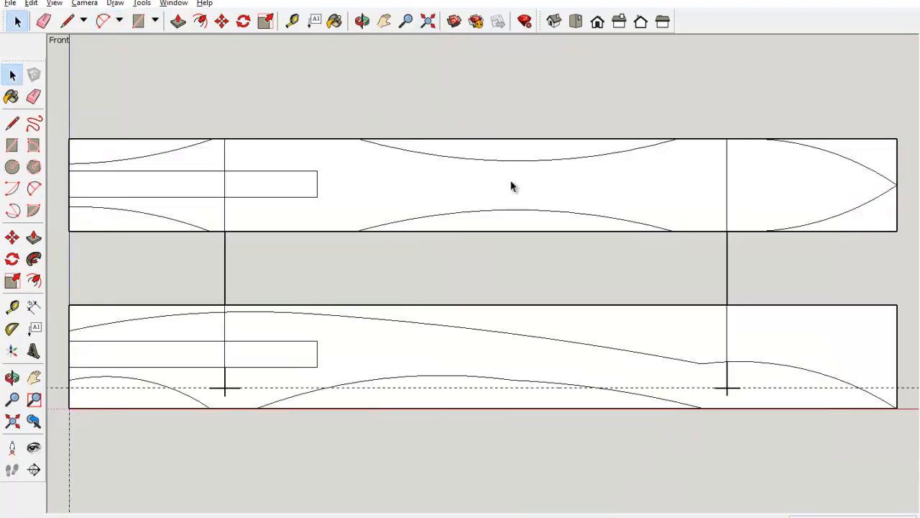
Choose the 0134_DimGray paint material from the Colors-Named collection.
{"action": "left_click", "coordinate": [334, 21]}
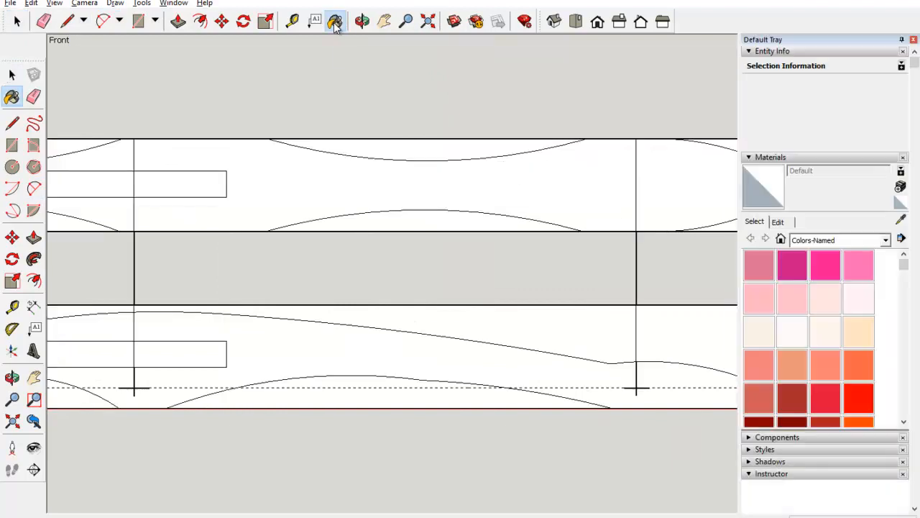
{"action": "left_click", "coordinate": [850, 241]}
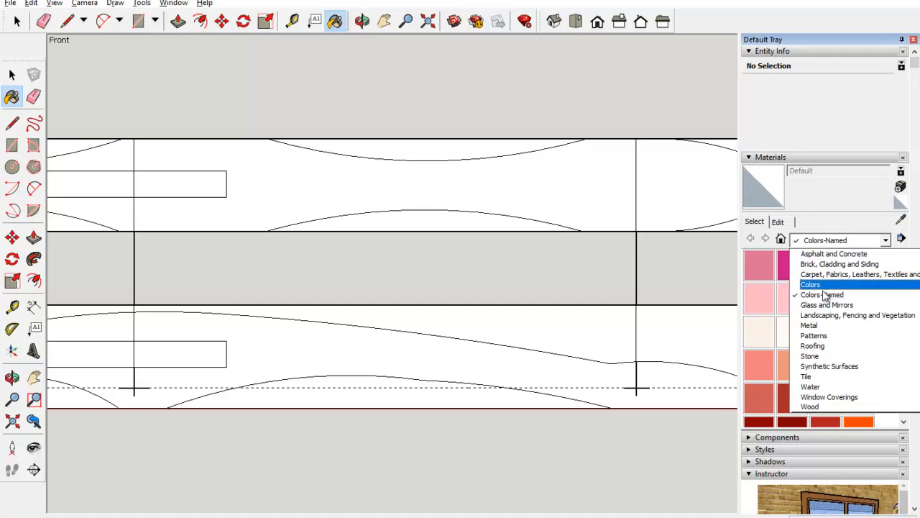
{"action": "left_click", "coordinate": [828, 299]}
{"action": "scroll", "coordinate": [820, 324], "scroll_direction": "down", "scroll_amount": 15}
{"action": "scroll", "coordinate": [878, 363], "scroll_direction": "up", "scroll_amount": 6}
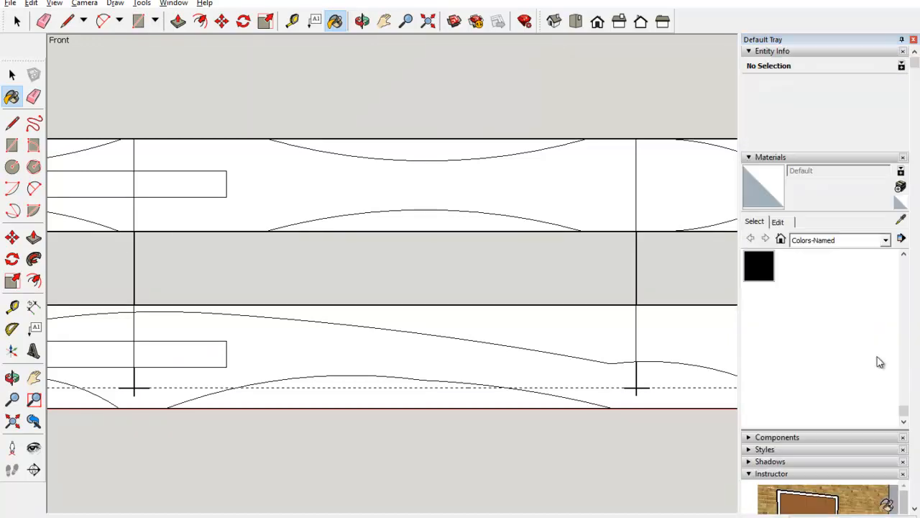
{"action": "left_click", "coordinate": [793, 319]}
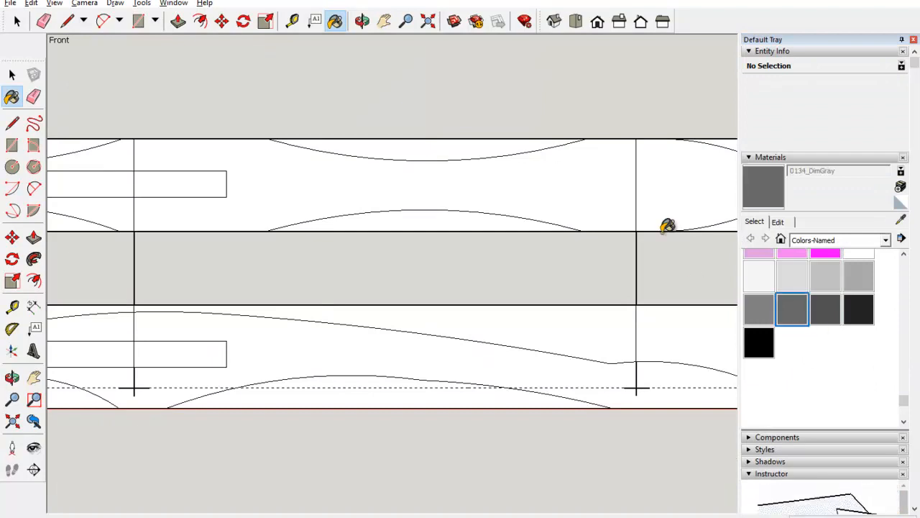
Paint the six waste areas outside the upper blank's curved body outline with 0134_DimGray.
{"action": "scroll", "coordinate": [567, 278], "scroll_direction": "down", "scroll_amount": 2}
{"action": "scroll", "coordinate": [569, 274], "scroll_direction": "down", "scroll_amount": 1}
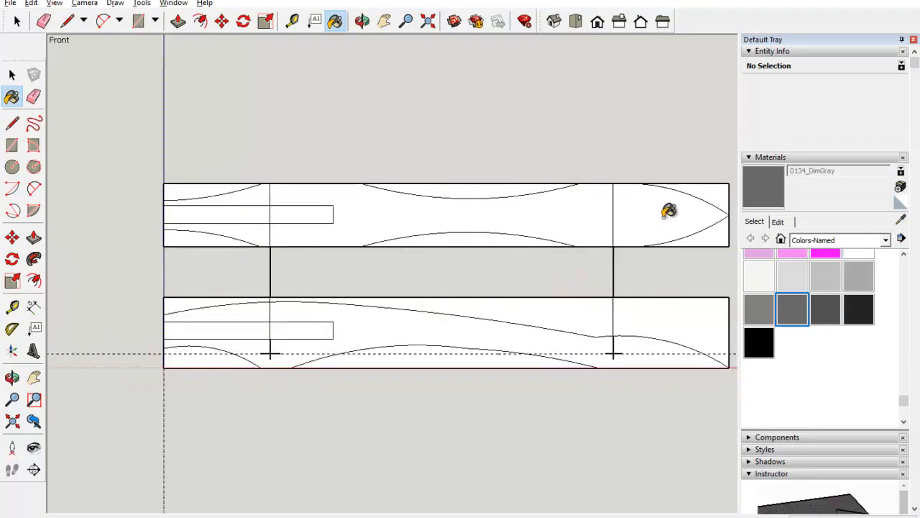
{"action": "left_click", "coordinate": [708, 190]}
{"action": "left_click", "coordinate": [723, 234]}
{"action": "left_click", "coordinate": [498, 233]}
{"action": "left_click", "coordinate": [478, 186]}
{"action": "left_click", "coordinate": [189, 186]}
{"action": "left_click", "coordinate": [195, 227]}
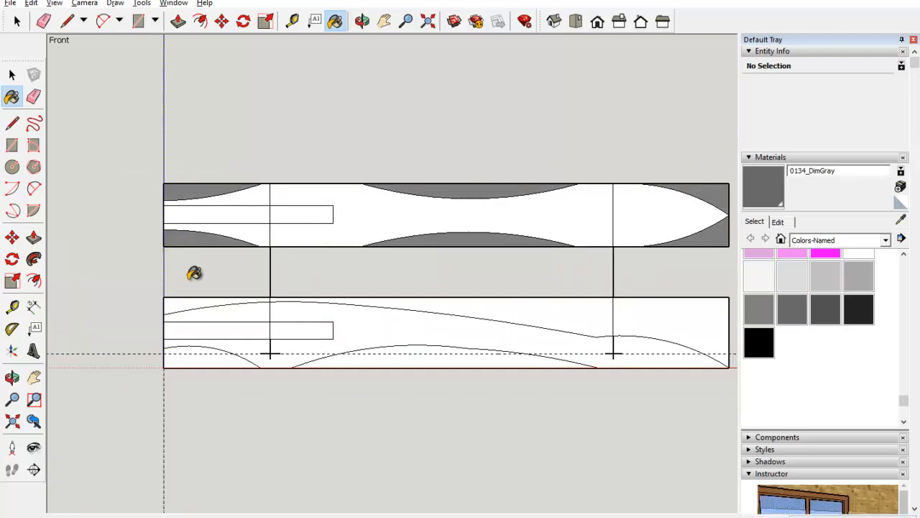
Paint all waste areas above and below the lower blank's curved body outline with 0134_DimGray.
{"action": "left_click", "coordinate": [212, 302]}
{"action": "key", "text": "ctrl+z"}
{"action": "left_click", "coordinate": [184, 302]}
{"action": "left_click", "coordinate": [201, 352]}
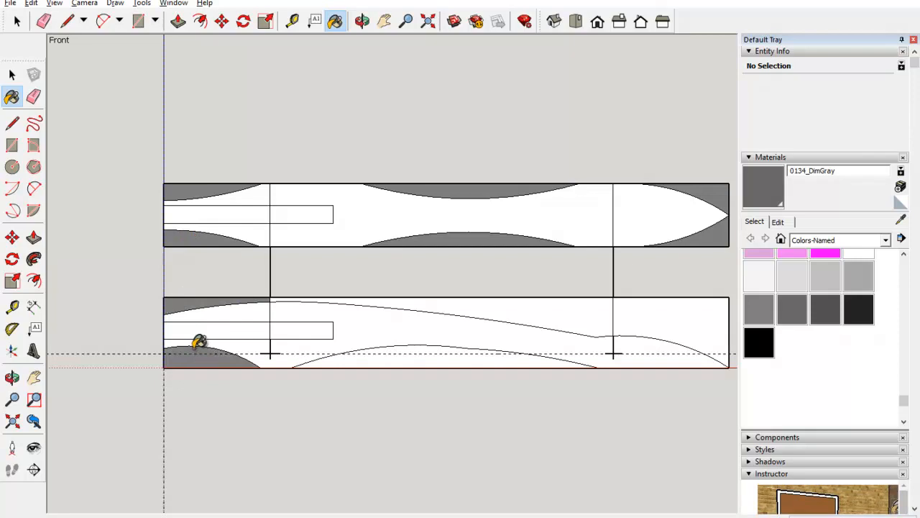
{"action": "left_click", "coordinate": [436, 302]}
{"action": "left_click", "coordinate": [480, 357]}
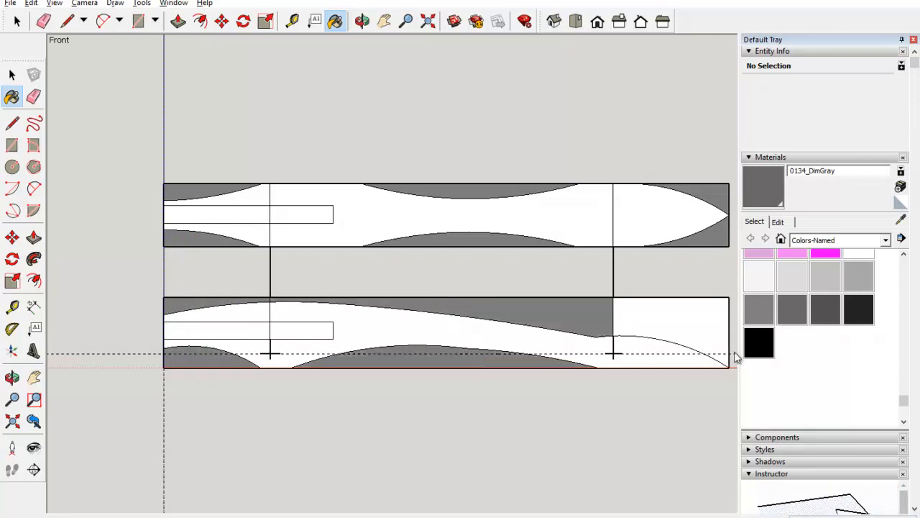
{"action": "left_click", "coordinate": [688, 299]}
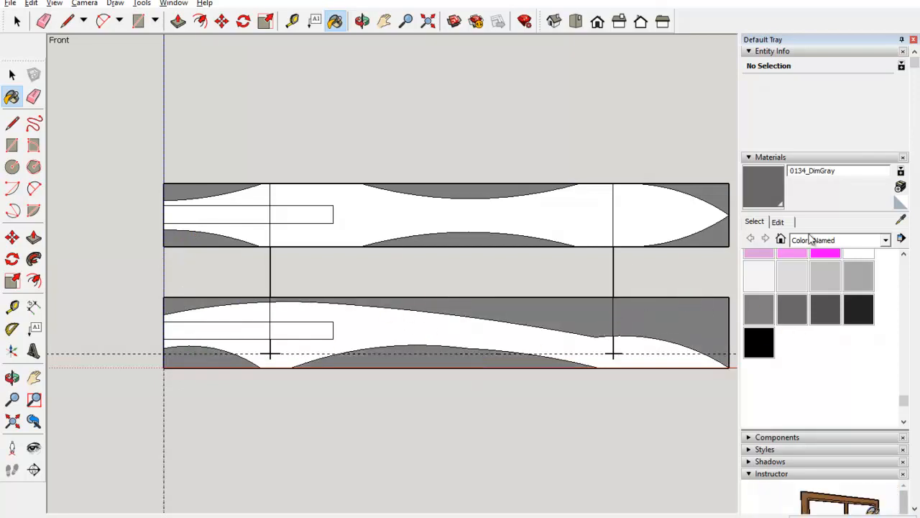
Close the Default Tray and fit the whole drawing in view.
{"action": "left_click", "coordinate": [914, 39]}
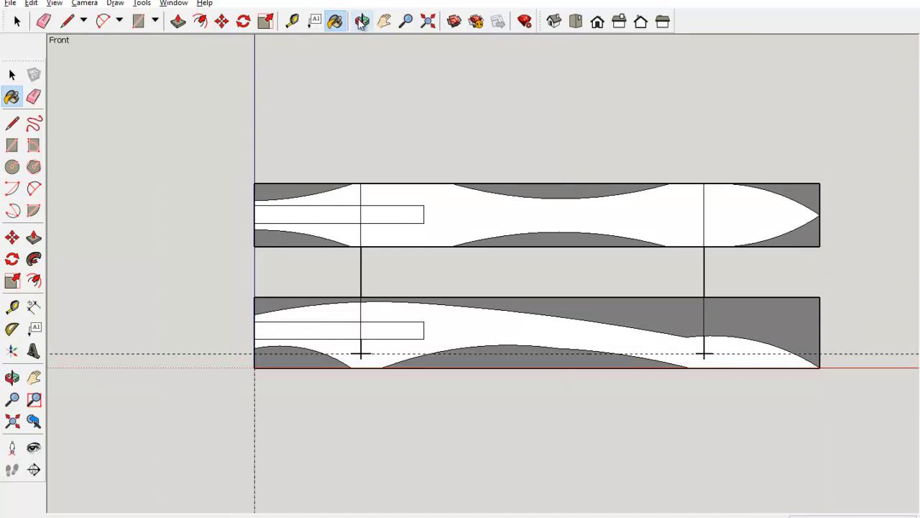
{"action": "left_click", "coordinate": [335, 21]}
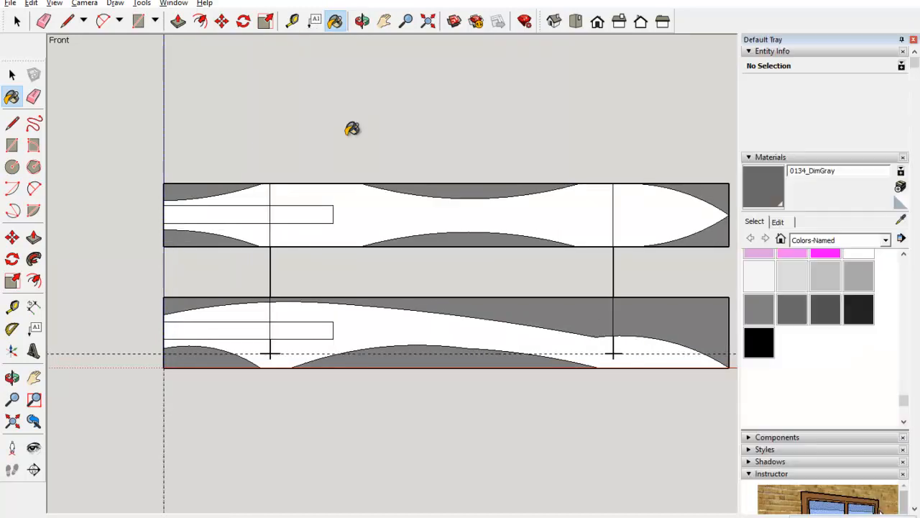
{"action": "left_click", "coordinate": [913, 40]}
{"action": "left_click", "coordinate": [427, 21]}
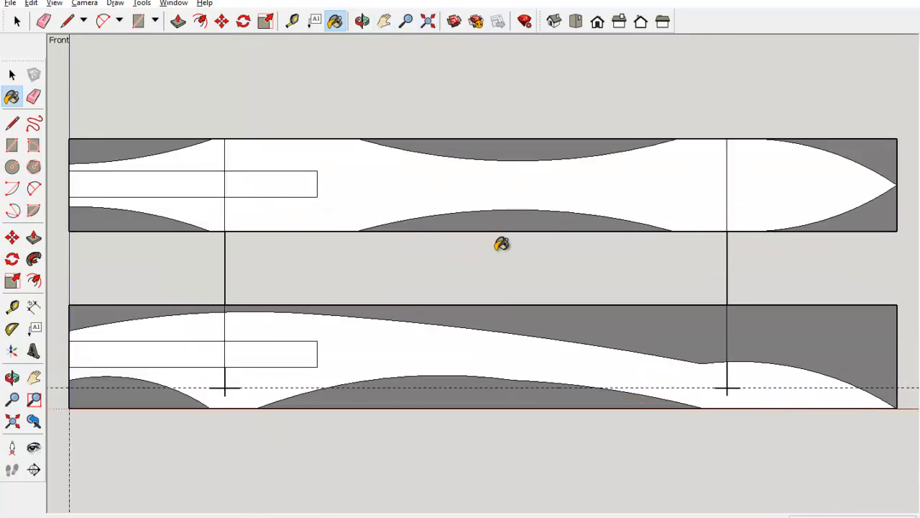
Add a text label with the student's last name and "Hr 1" inside the upper blank's inner rectangle.
{"action": "left_click", "coordinate": [35, 332]}
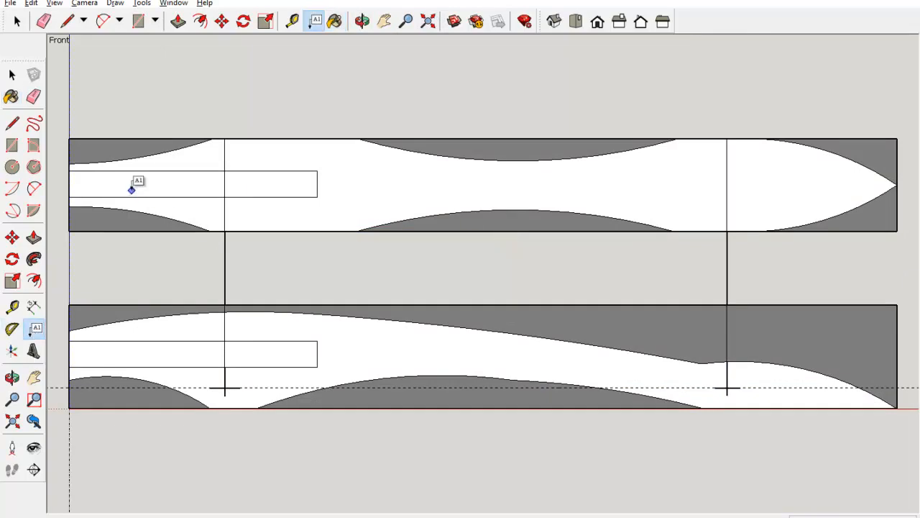
{"action": "left_click", "coordinate": [131, 190]}
{"action": "left_click", "coordinate": [142, 185]}
{"action": "type", "text": "Miller Hr 1"}
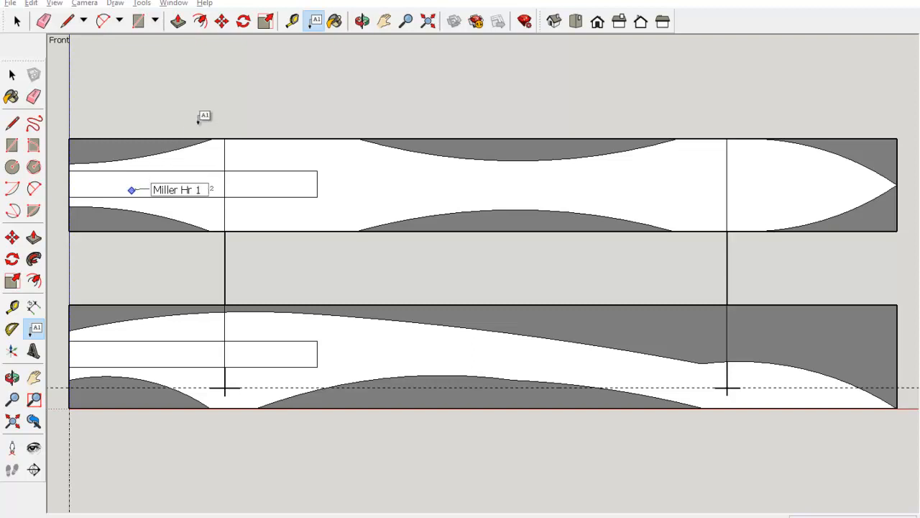
{"action": "left_click", "coordinate": [202, 119]}
Try copying the name label from the upper inner rectangle into the lower one, and undo the copy.
{"action": "left_click", "coordinate": [12, 75]}
{"action": "left_click", "coordinate": [188, 193]}
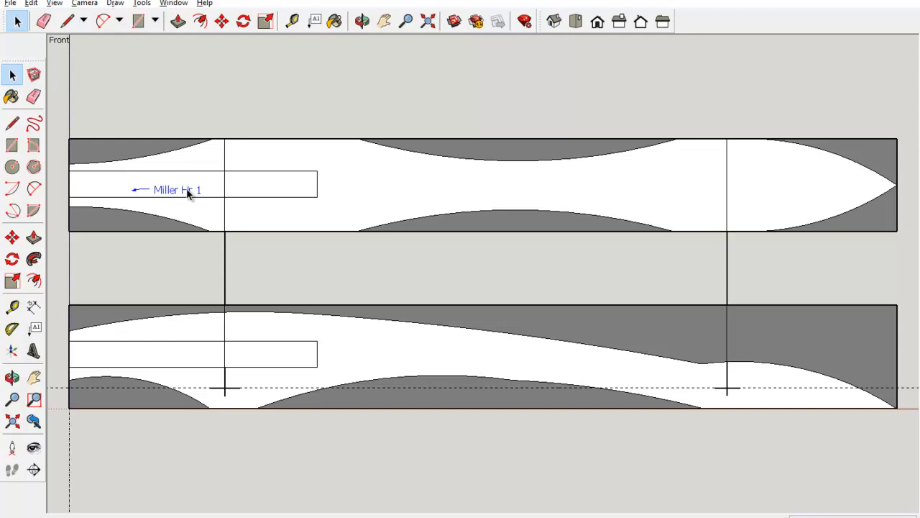
{"action": "key", "text": "m"}
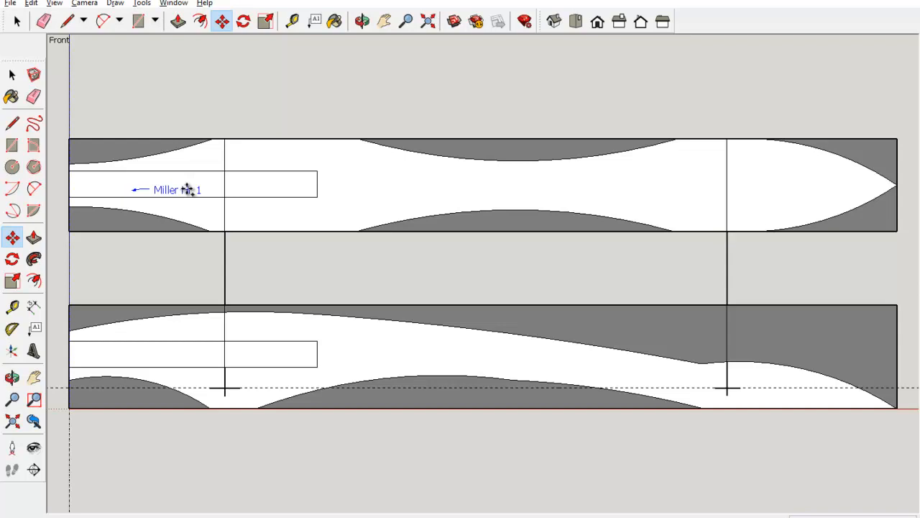
{"action": "left_click_drag", "start_coordinate": [188, 189], "coordinate": [191, 355], "text": "ctrl"}
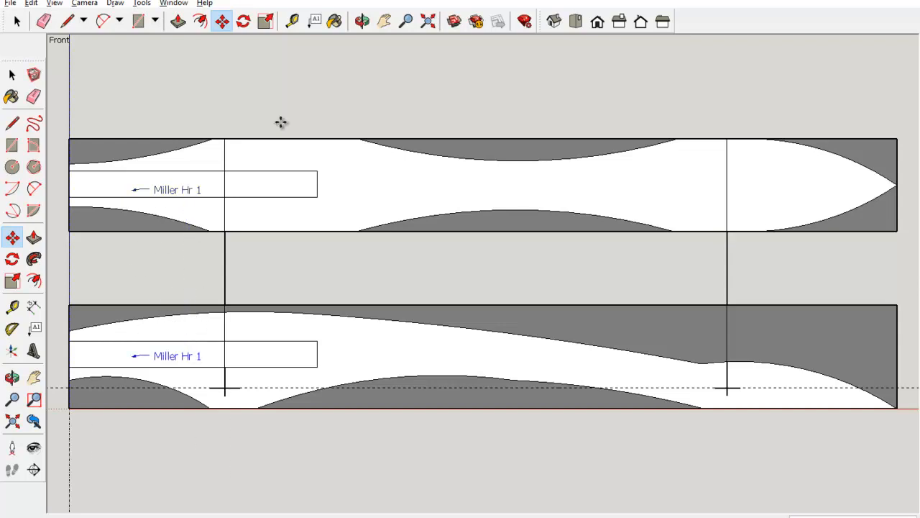
{"action": "key", "text": "ctrl+z"}
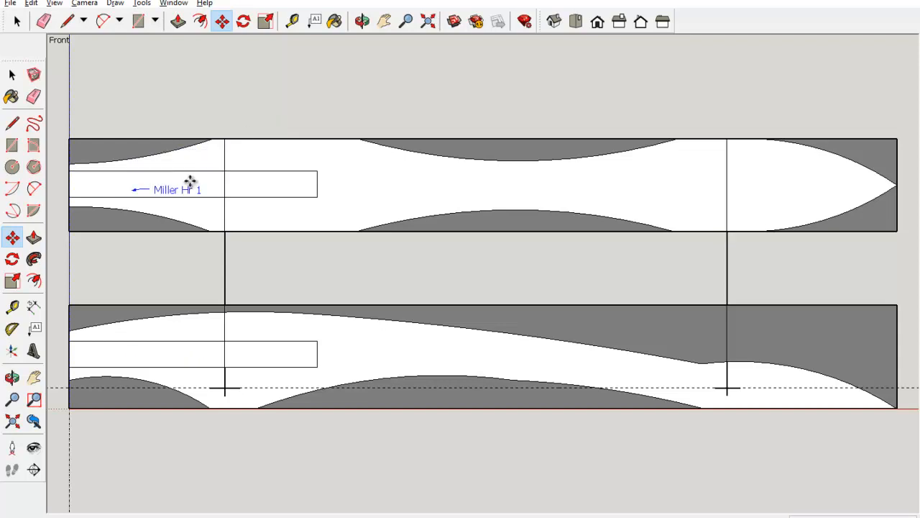
{"action": "key", "text": "space"}
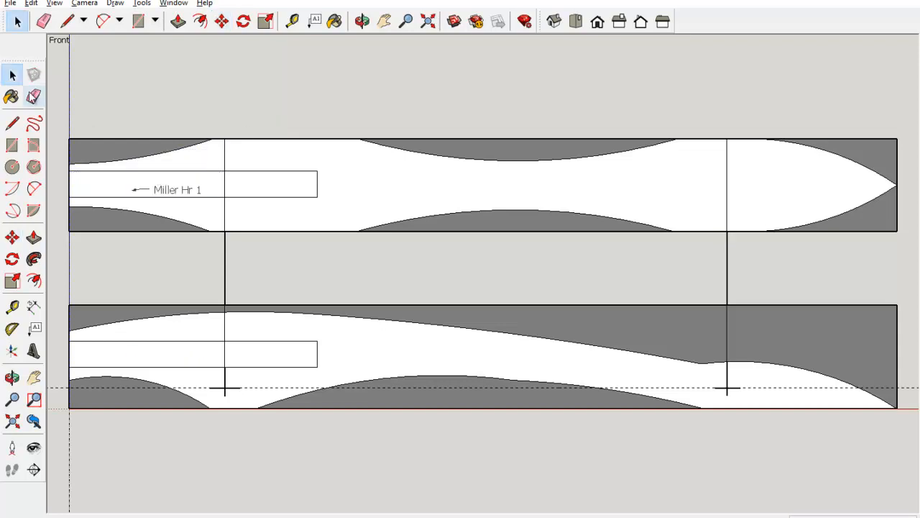
Copy the upper blank's name label straight down into the lower blank's inner rectangle.
{"action": "left_click", "coordinate": [170, 193]}
{"action": "left_click", "coordinate": [221, 20]}
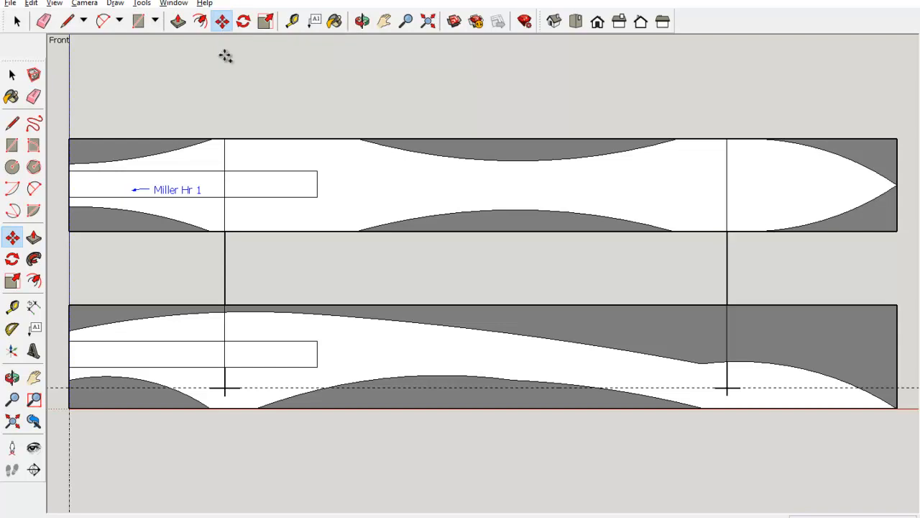
{"action": "left_click", "coordinate": [197, 189]}
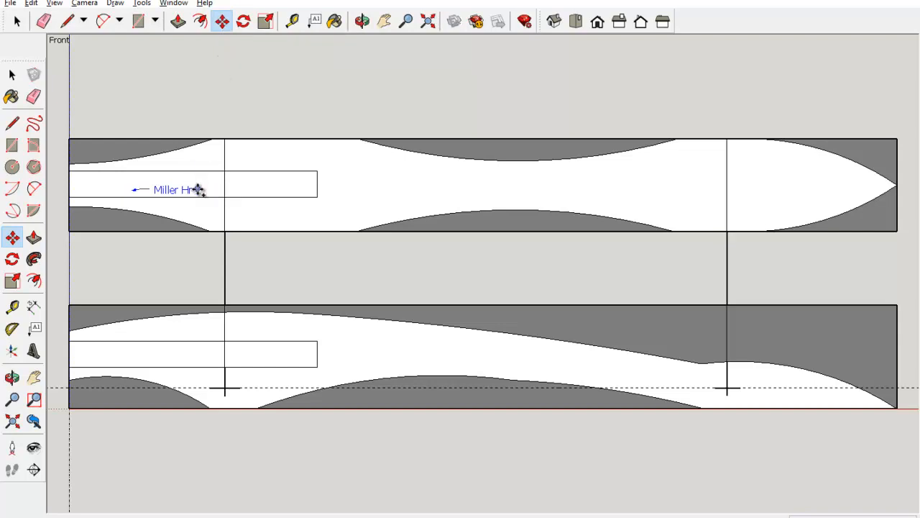
{"action": "left_click", "coordinate": [194, 354]}
{"action": "key", "text": "space"}
{"action": "left_click", "coordinate": [381, 128]}
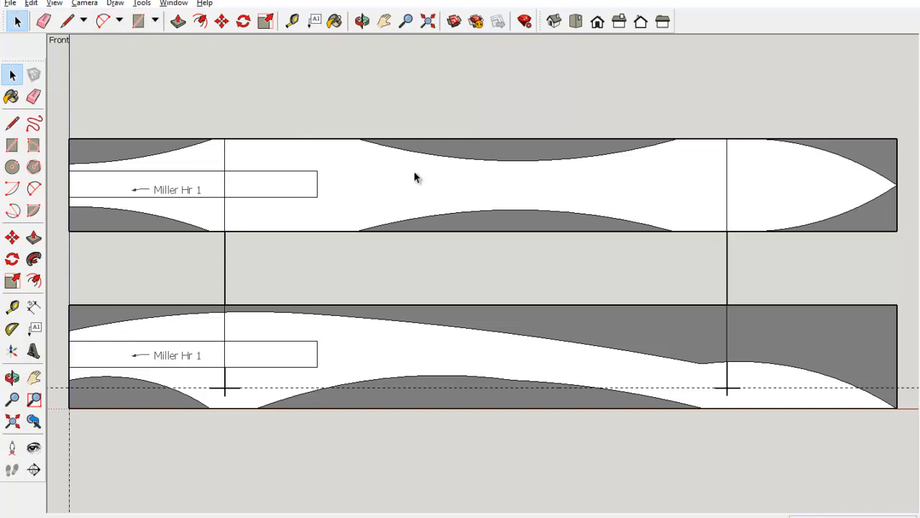
{"action": "scroll", "coordinate": [427, 202], "scroll_direction": "down", "scroll_amount": 5}
{"action": "middle_click_drag", "start_coordinate": [685, 329], "coordinate": [534, 234], "text": "shift"}
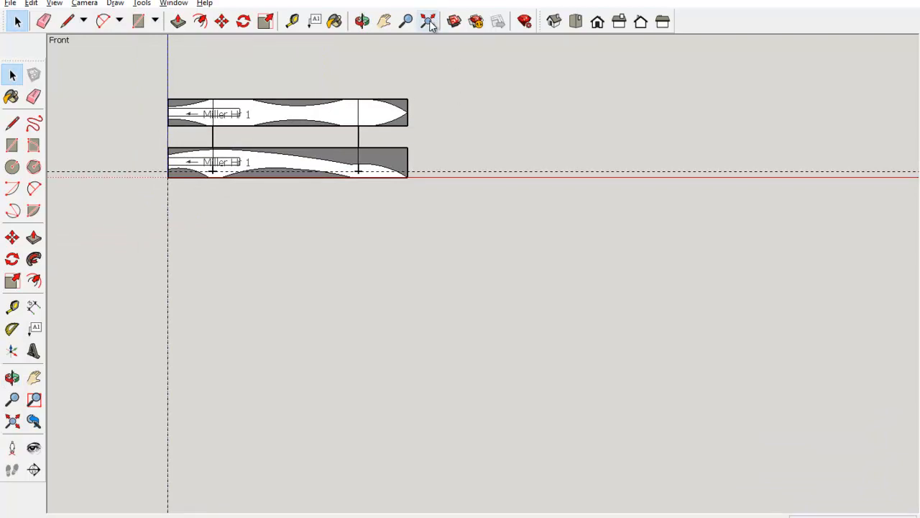
{"action": "left_click", "coordinate": [429, 24]}
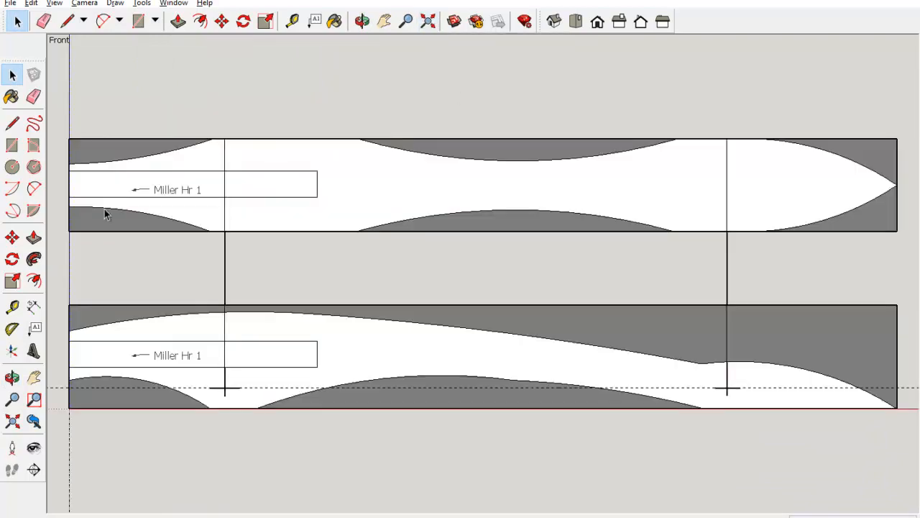
{"action": "scroll", "coordinate": [144, 230], "scroll_direction": "down", "scroll_amount": 5}
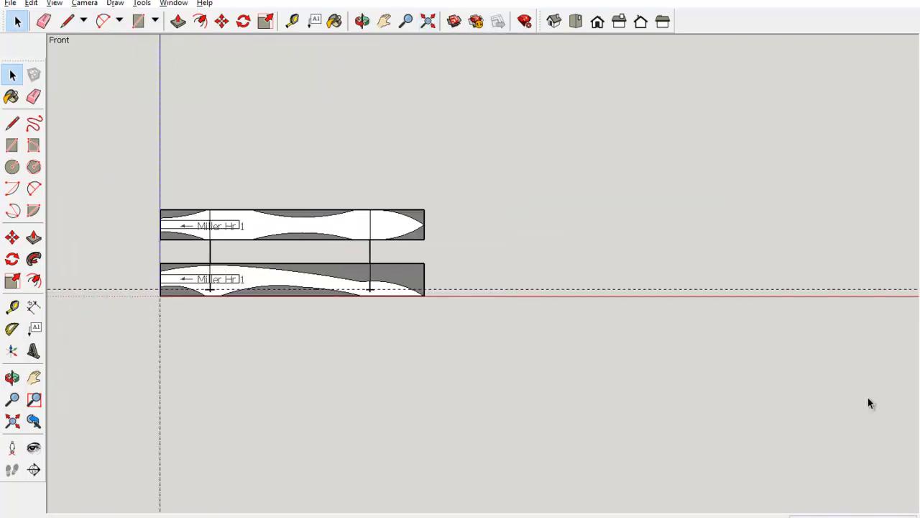
{"action": "left_click", "coordinate": [427, 22]}
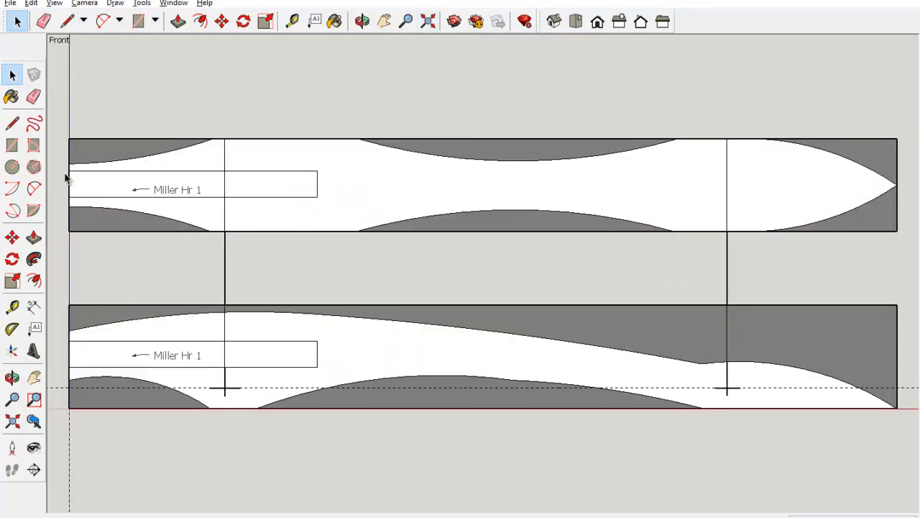
Set the page orientation to landscape in the print setup.
{"action": "left_click", "coordinate": [10, 3]}
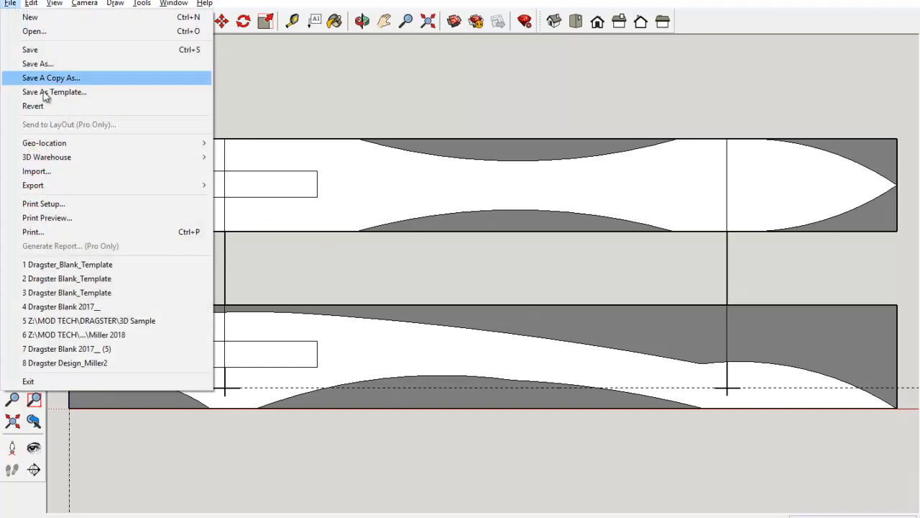
{"action": "left_click", "coordinate": [54, 209]}
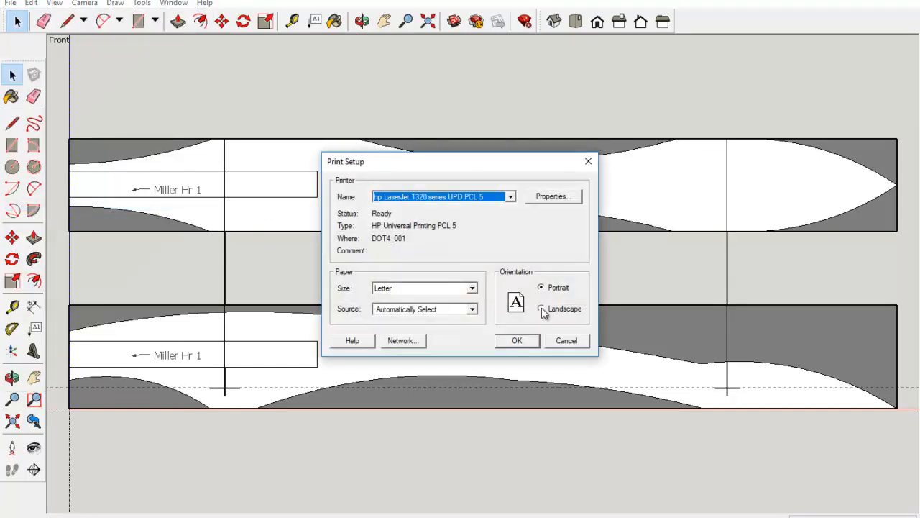
{"action": "left_click", "coordinate": [542, 309]}
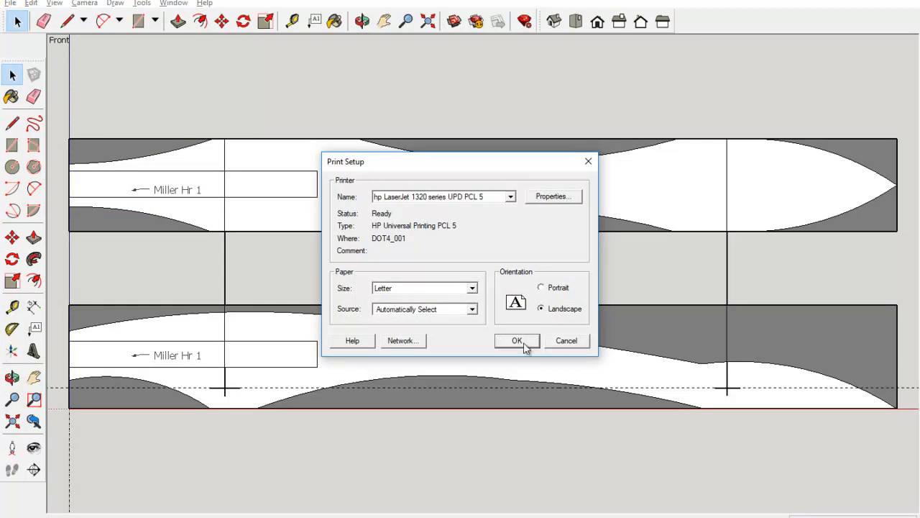
{"action": "left_click", "coordinate": [517, 341]}
Preview the printout of both views with Fit to page on and Use model extents off, and close the preview.
{"action": "left_click", "coordinate": [11, 4]}
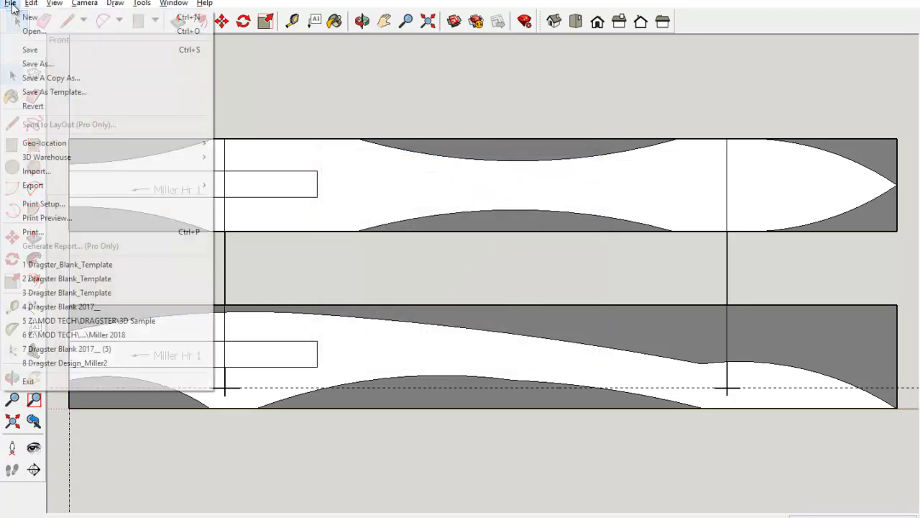
{"action": "left_click", "coordinate": [60, 215]}
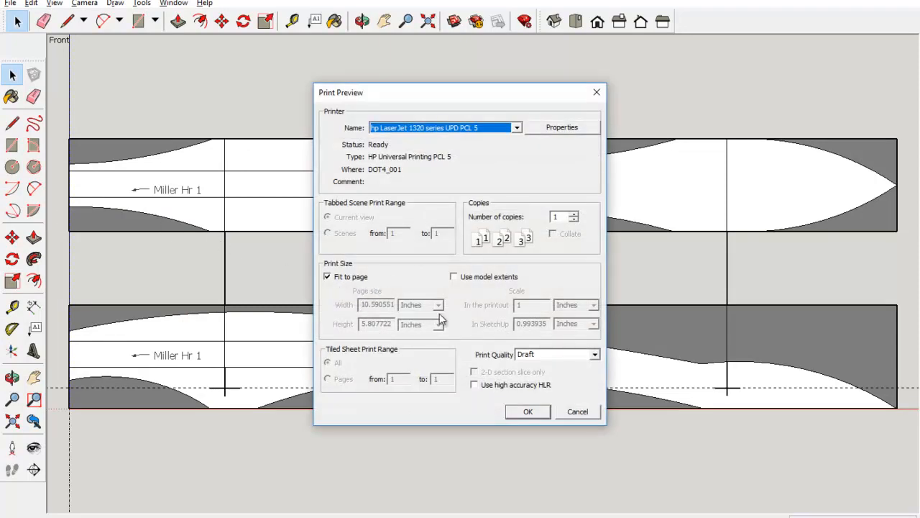
{"action": "left_click", "coordinate": [454, 277]}
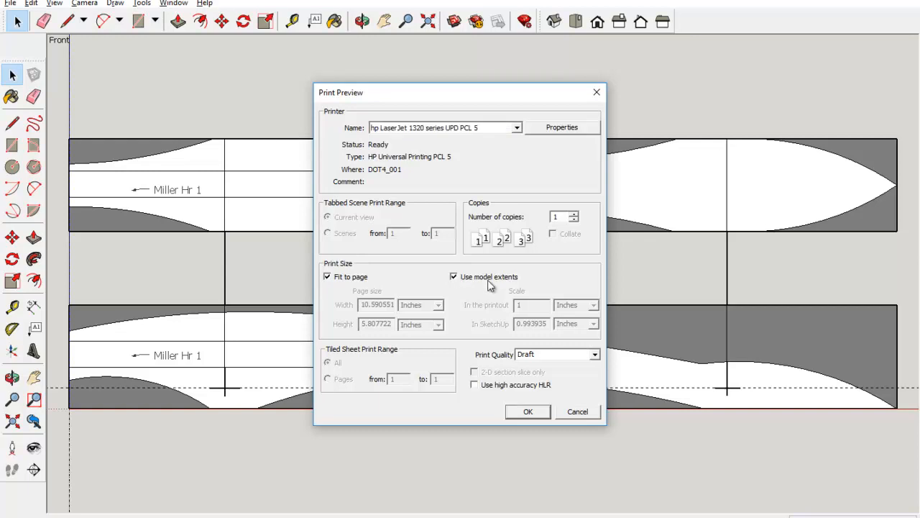
{"action": "left_click", "coordinate": [328, 276]}
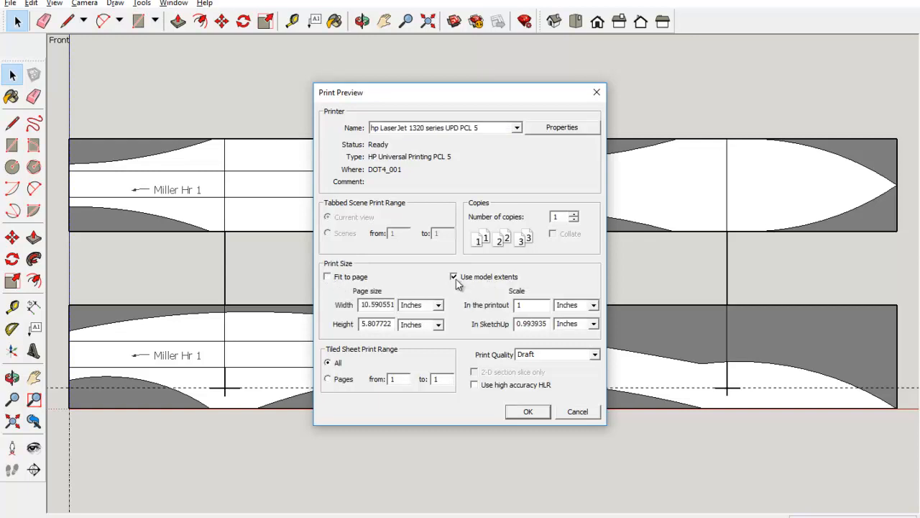
{"action": "left_click", "coordinate": [328, 276]}
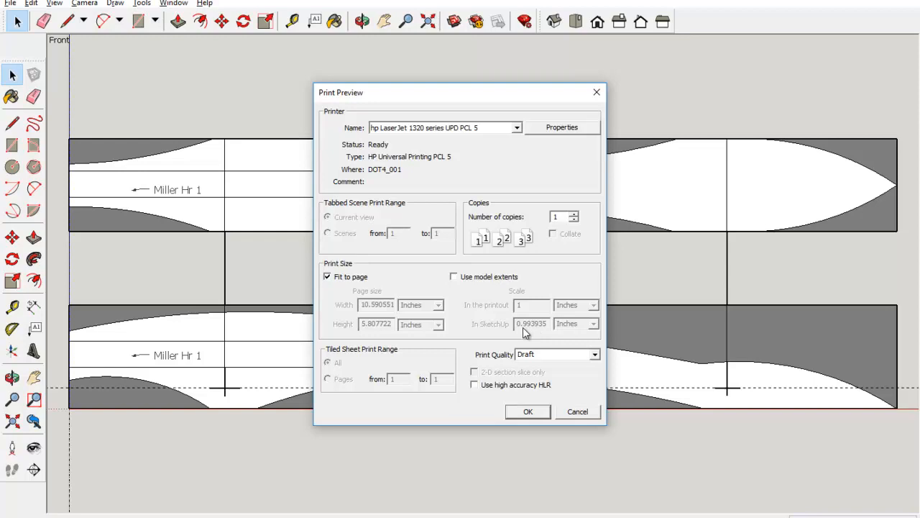
{"action": "left_click", "coordinate": [529, 411]}
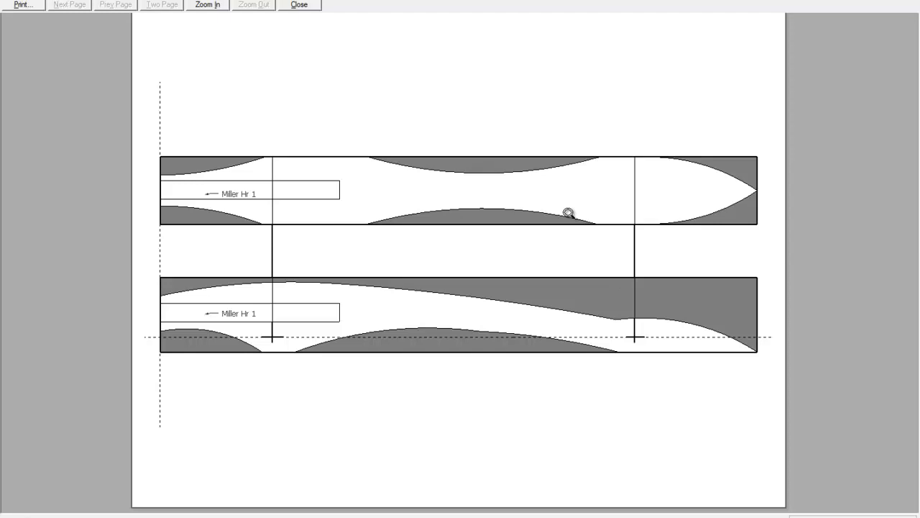
{"action": "left_click", "coordinate": [296, 6]}
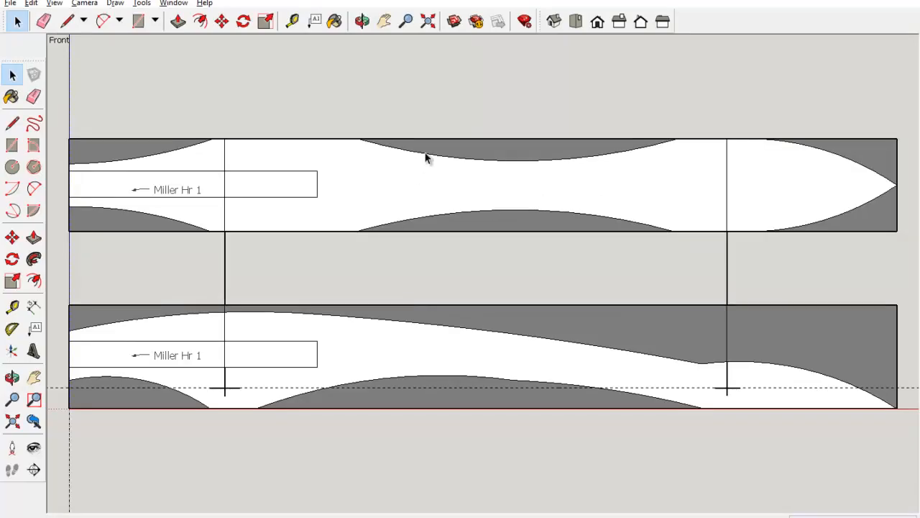
Examine the curved outlines, waste areas and axle lines of both dragster views up close, ending with the whole drawing fitted in view.
{"action": "scroll", "coordinate": [425, 159], "scroll_direction": "down", "scroll_amount": 10}
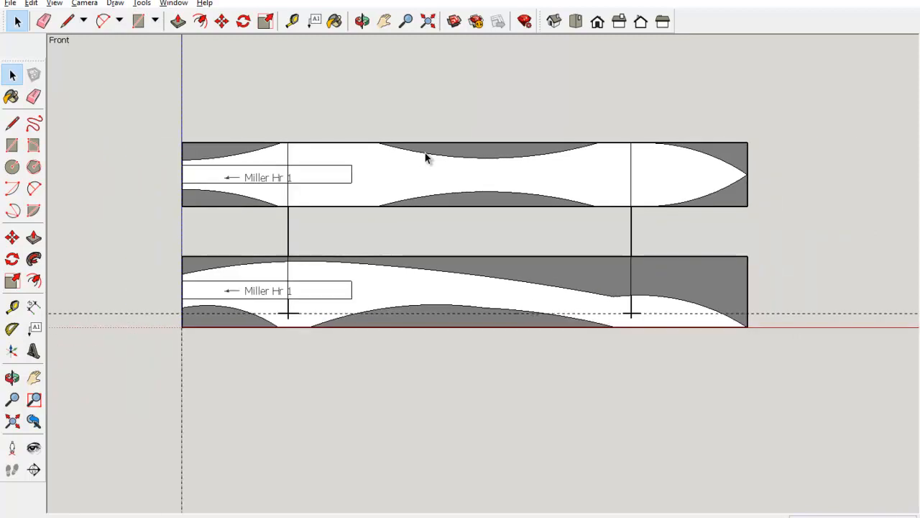
{"action": "scroll", "coordinate": [426, 158], "scroll_direction": "up", "scroll_amount": 6}
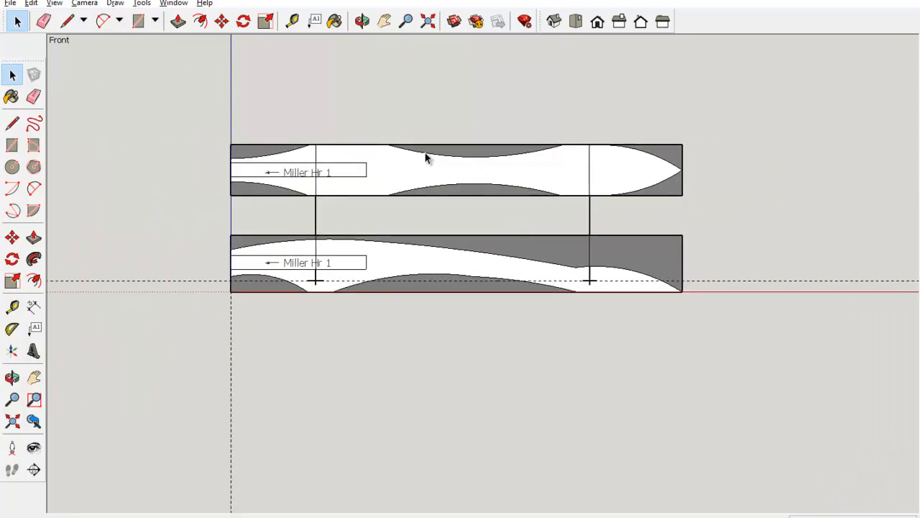
{"action": "scroll", "coordinate": [184, 299], "scroll_direction": "up", "scroll_amount": 3}
{"action": "scroll", "coordinate": [183, 299], "scroll_direction": "down", "scroll_amount": 4}
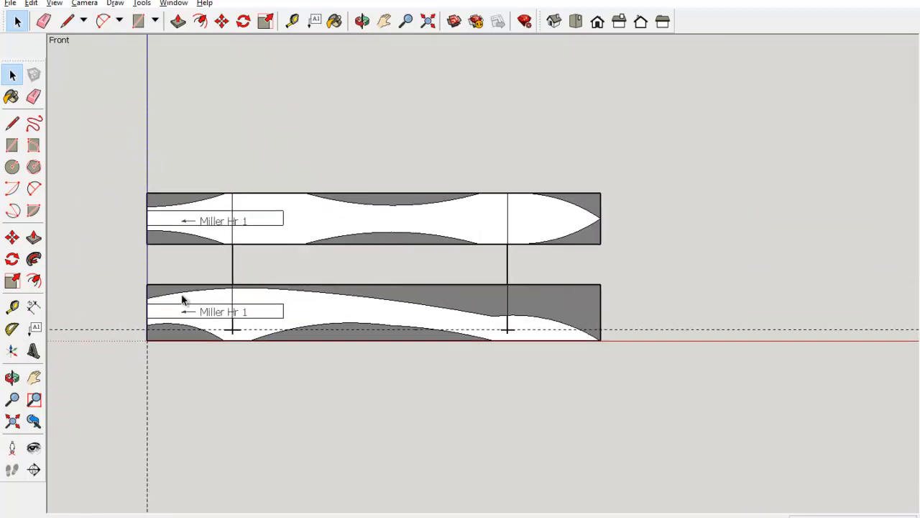
{"action": "scroll", "coordinate": [417, 300], "scroll_direction": "down", "scroll_amount": 1}
{"action": "scroll", "coordinate": [415, 301], "scroll_direction": "up", "scroll_amount": 5}
{"action": "scroll", "coordinate": [415, 301], "scroll_direction": "up", "scroll_amount": 2}
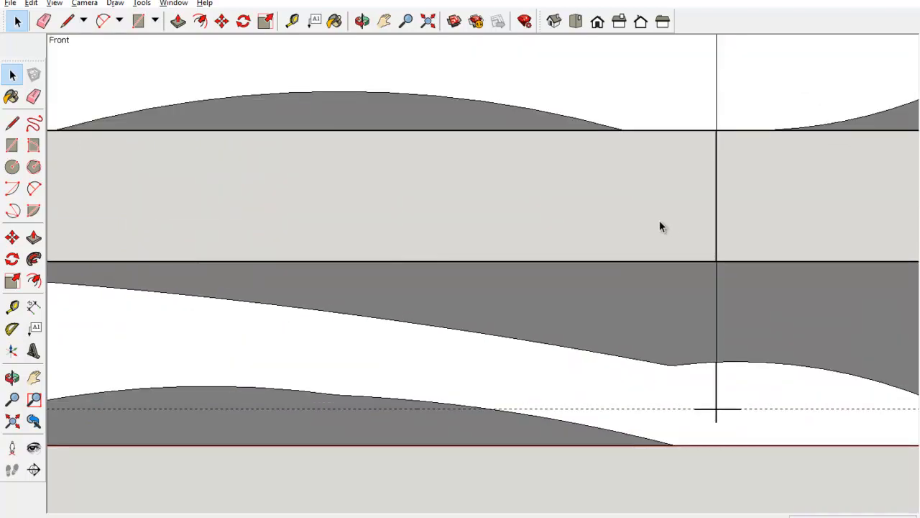
{"action": "middle_click_drag", "start_coordinate": [656, 228], "coordinate": [247, 343], "text": "shift"}
{"action": "middle_click_drag", "start_coordinate": [446, 307], "coordinate": [639, 366], "text": "shift"}
{"action": "middle_click_drag", "start_coordinate": [400, 261], "coordinate": [754, 281], "text": "shift"}
{"action": "middle_click_drag", "start_coordinate": [329, 307], "coordinate": [649, 287], "text": "shift"}
{"action": "middle_click_drag", "start_coordinate": [534, 287], "coordinate": [488, 209], "text": "shift"}
{"action": "left_click", "coordinate": [428, 21]}
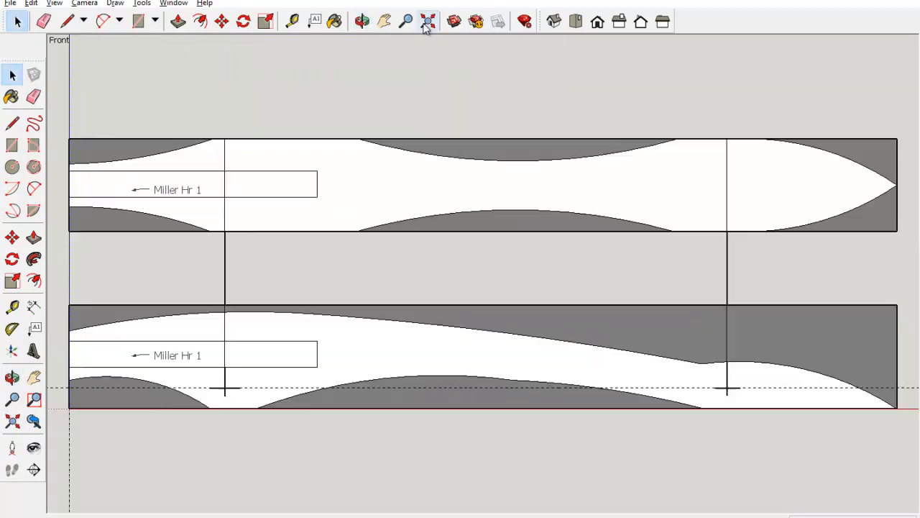